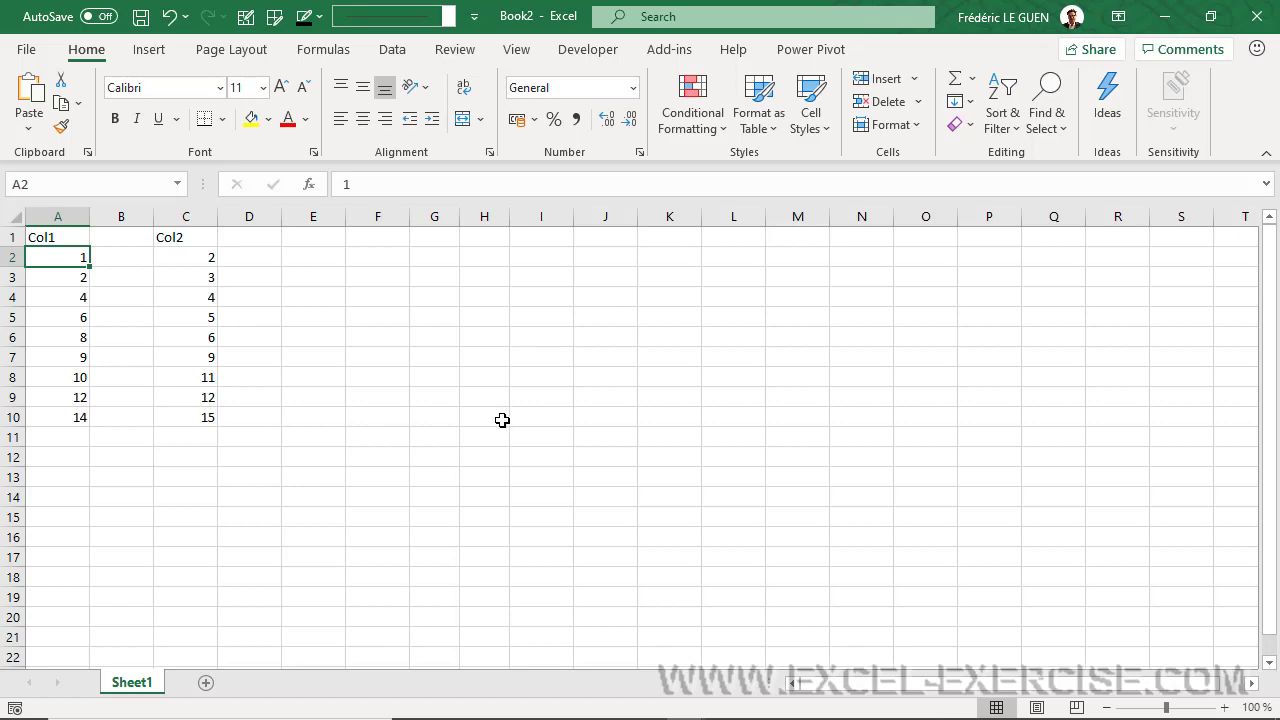
Step: Format the Col1 data starting at A1 as an Excel table
{"action": "left_click", "coordinate": [150, 50]}
{"action": "left_click", "coordinate": [172, 105]}
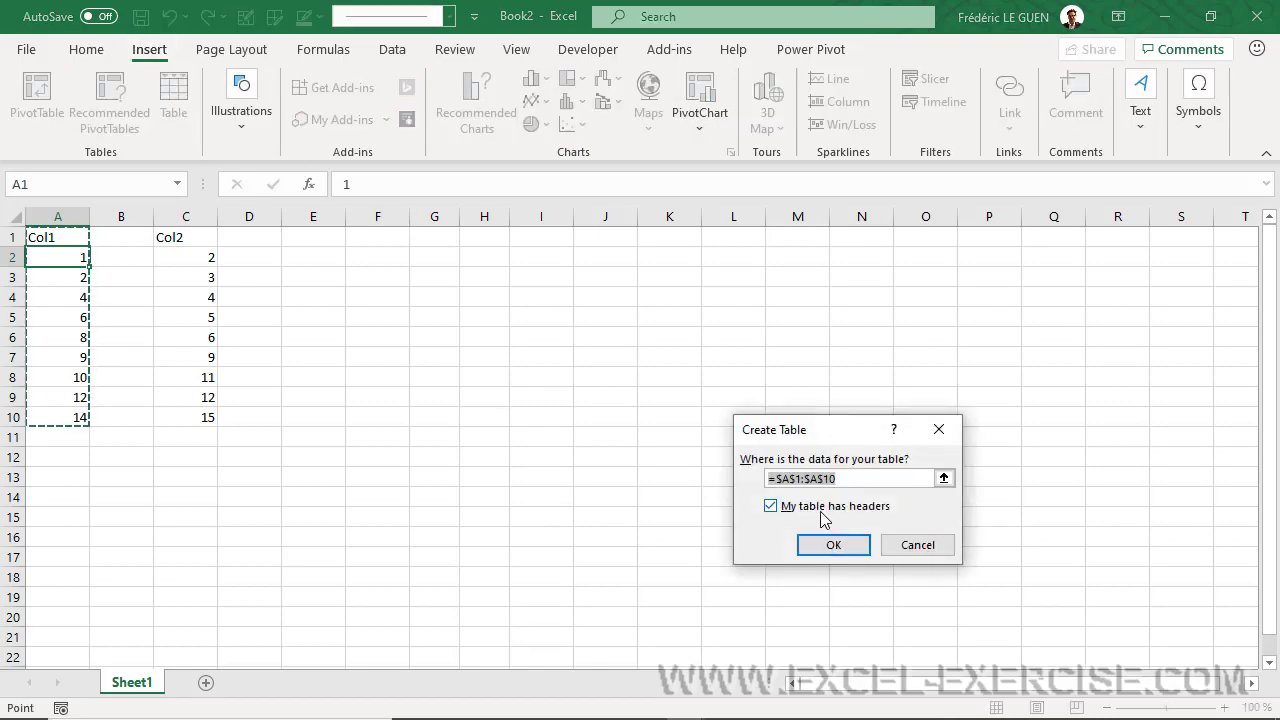
{"action": "left_click", "coordinate": [834, 546]}
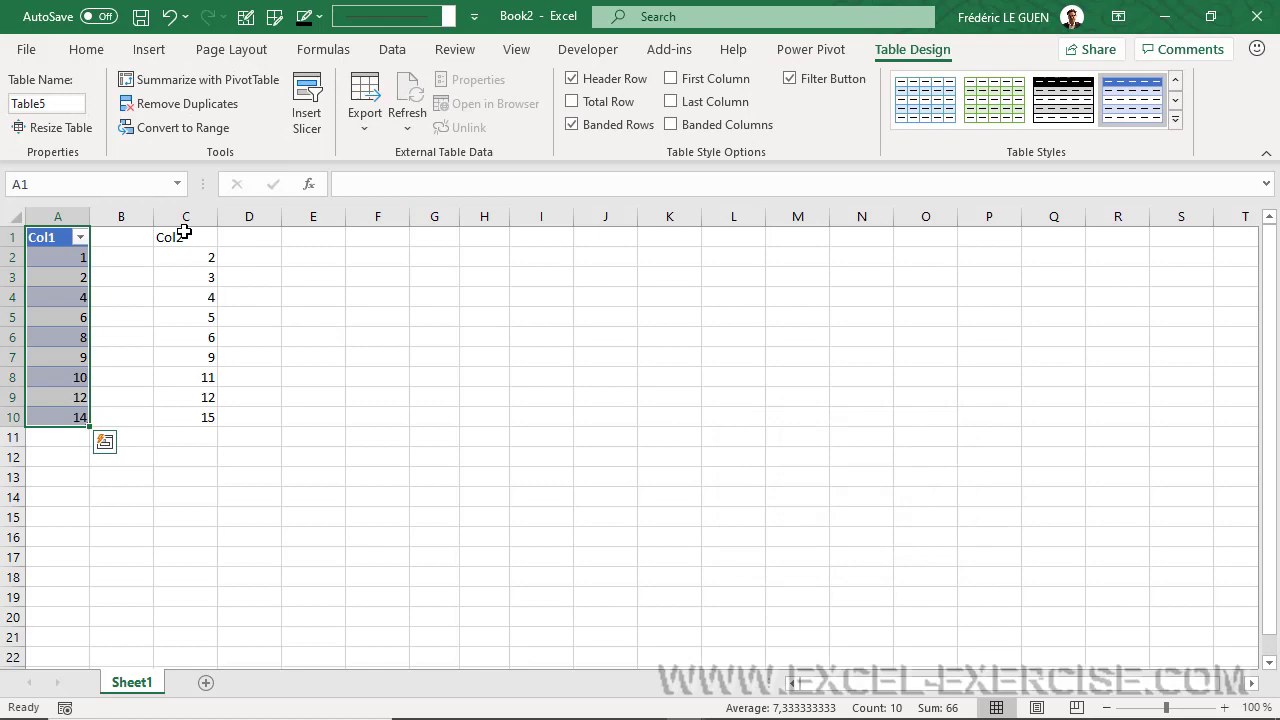
Step: Format the Col2 data at C1 as a table with an orange Medium style
{"action": "left_click", "coordinate": [184, 233]}
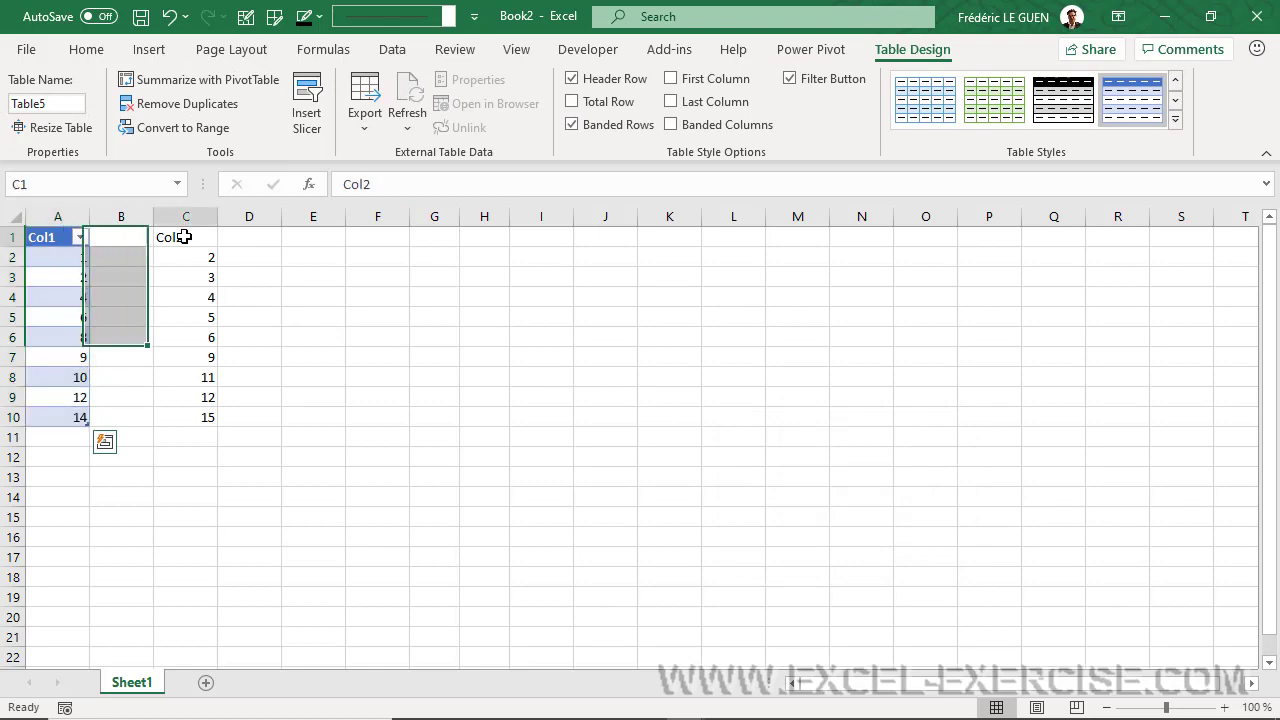
{"action": "left_click", "coordinate": [150, 50]}
{"action": "left_click", "coordinate": [173, 100]}
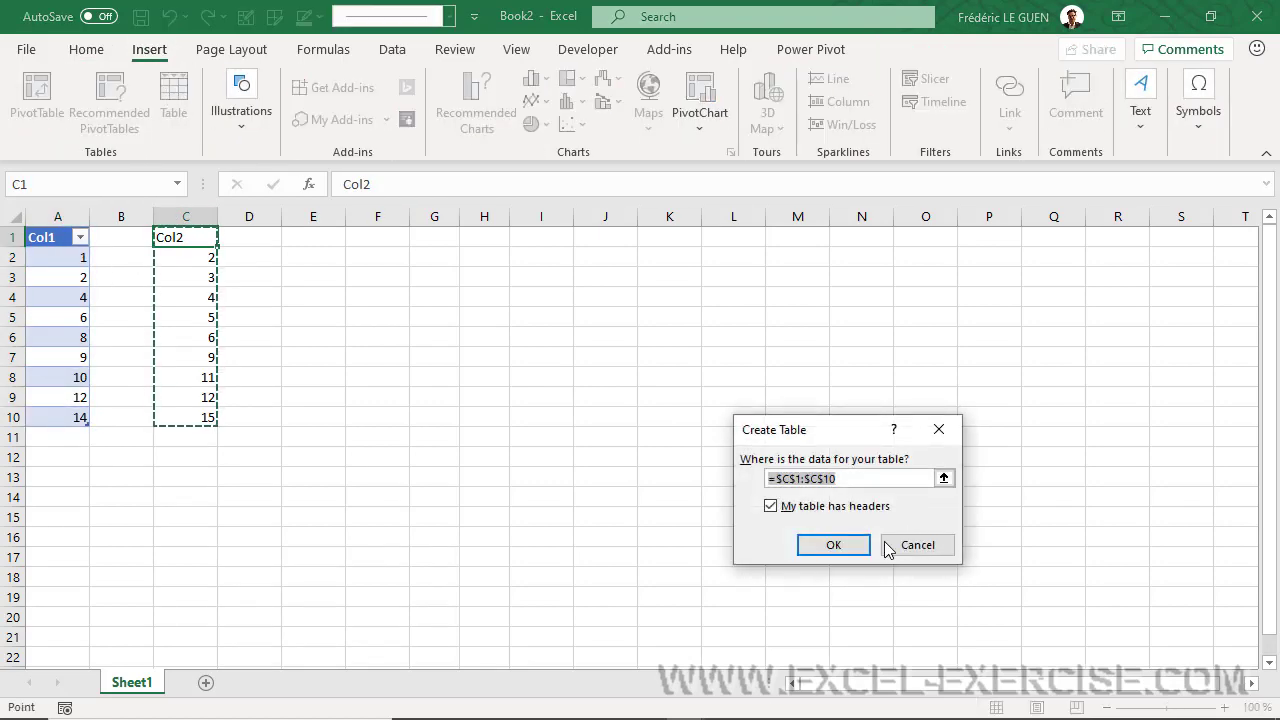
{"action": "left_click", "coordinate": [818, 545]}
{"action": "left_click", "coordinate": [1175, 119]}
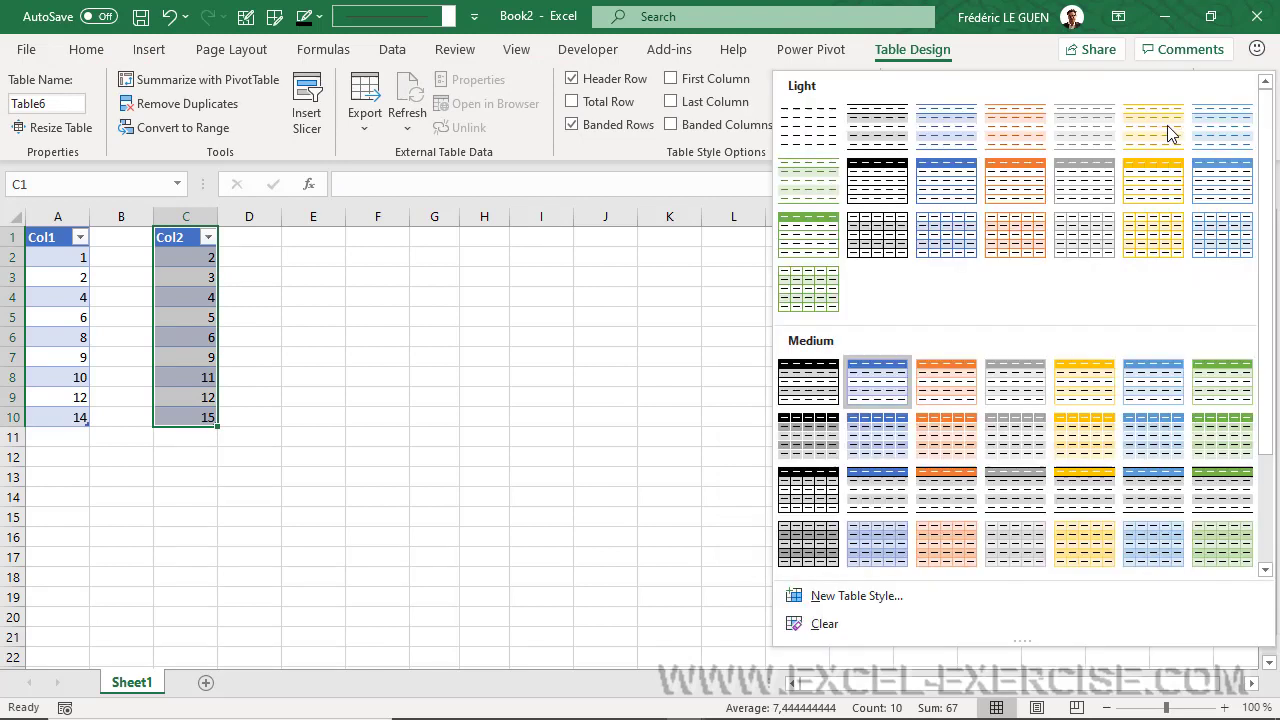
{"action": "left_click", "coordinate": [946, 382]}
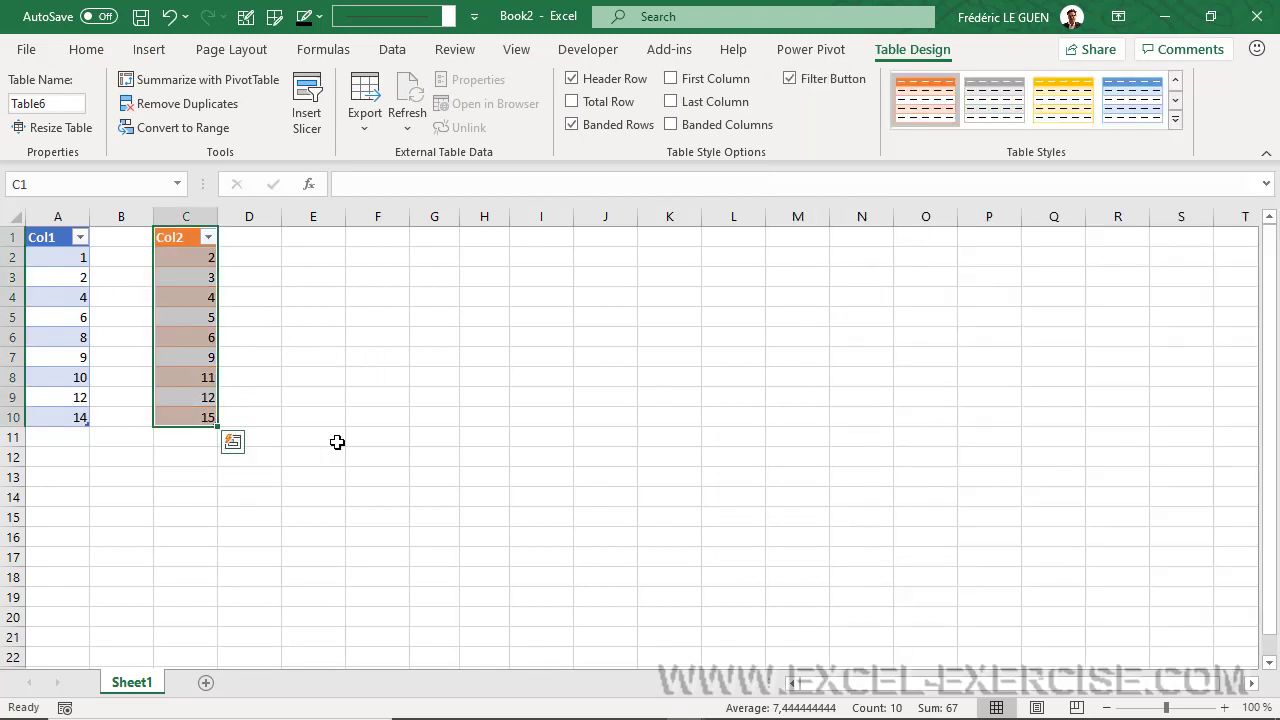
{"action": "key", "text": "alt+a"}
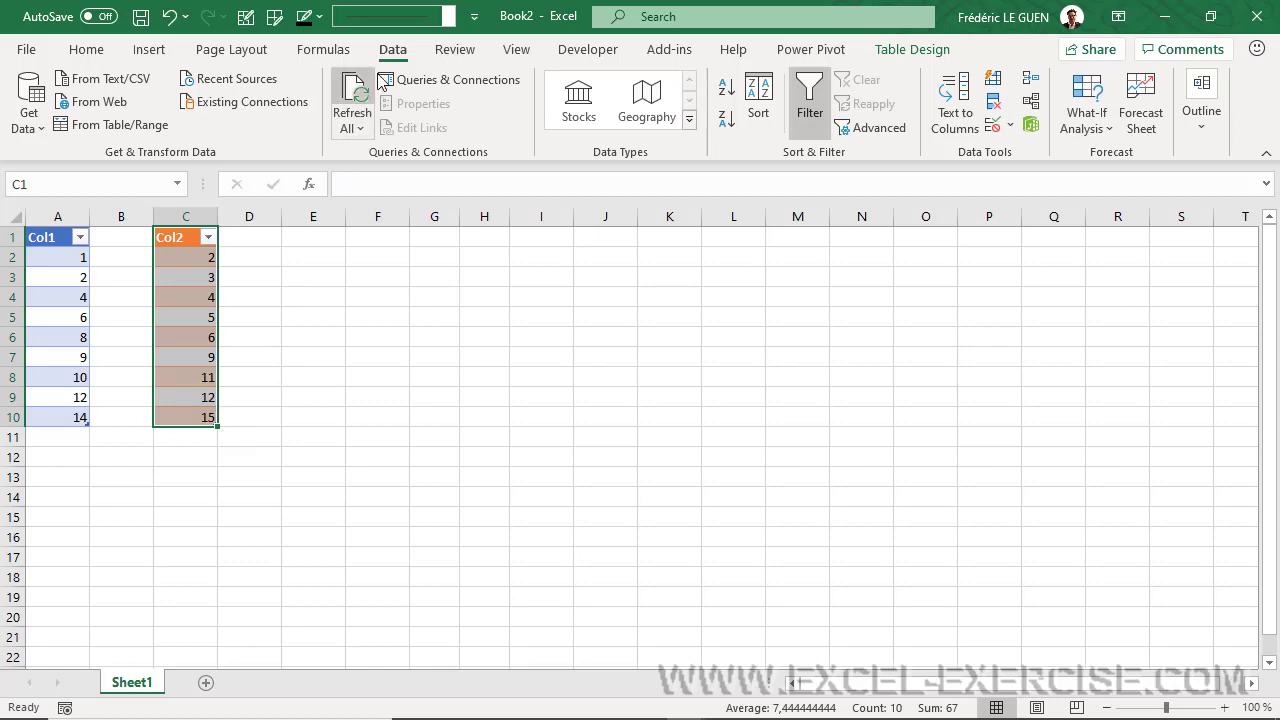
Step: Load the Col2 table (Table6) into Power Query as a connection-only query
{"action": "left_click", "coordinate": [139, 131]}
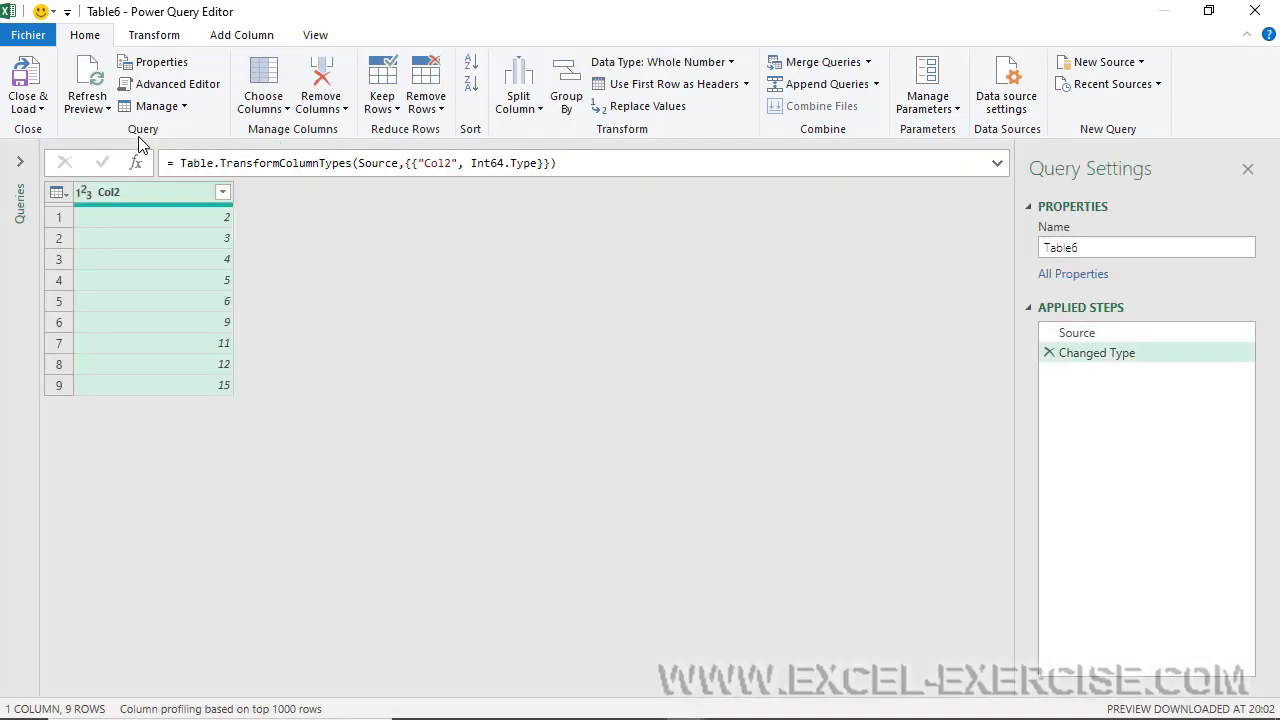
{"action": "left_click", "coordinate": [30, 106]}
{"action": "left_click", "coordinate": [50, 152]}
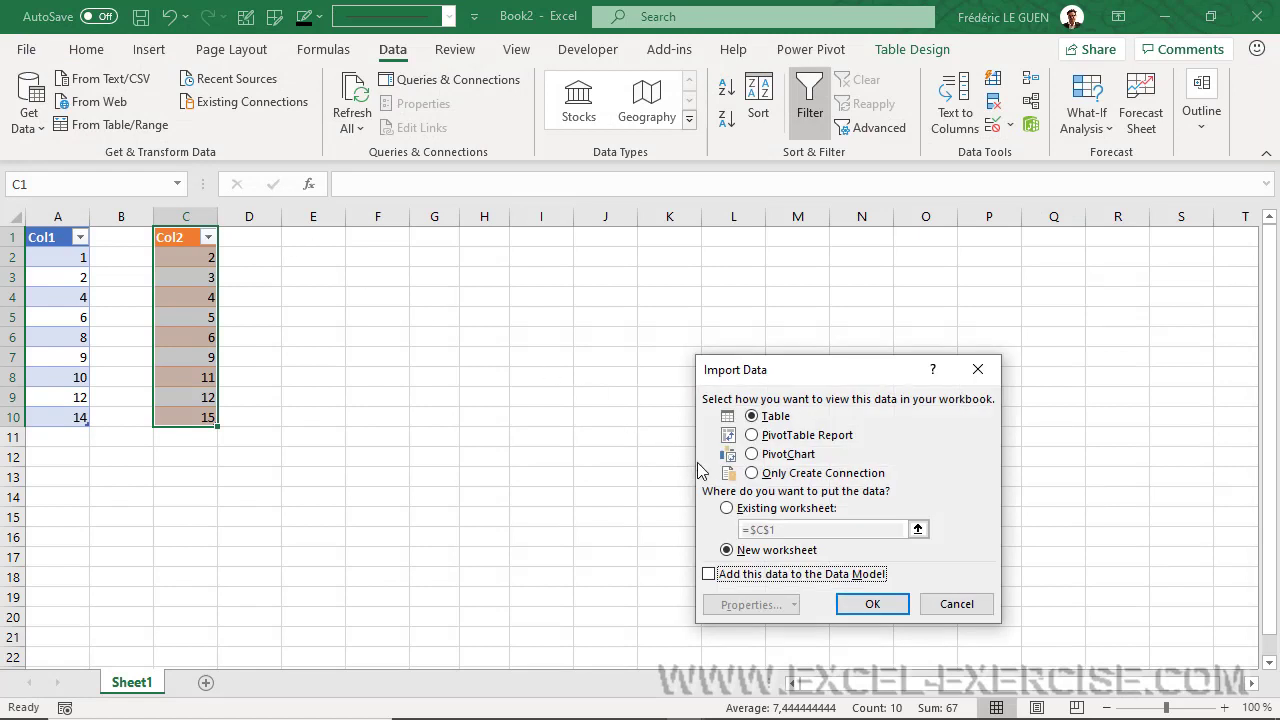
{"action": "left_click", "coordinate": [752, 473]}
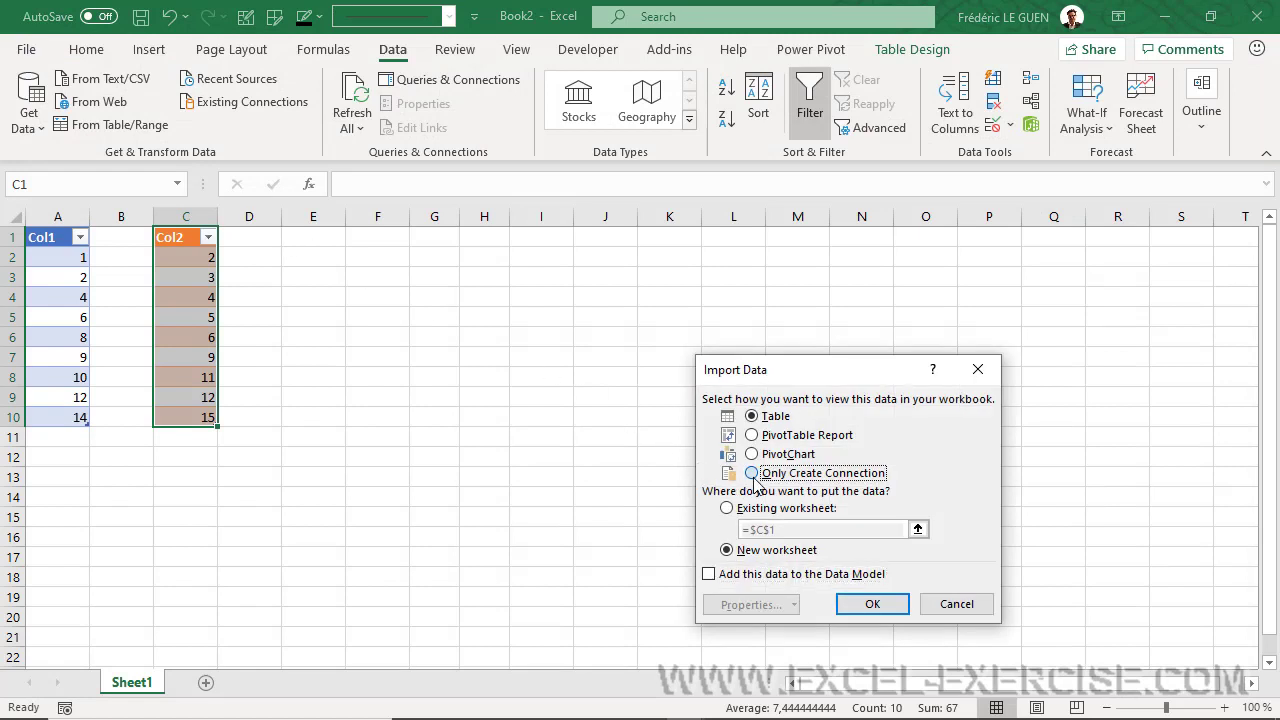
{"action": "left_click", "coordinate": [872, 605]}
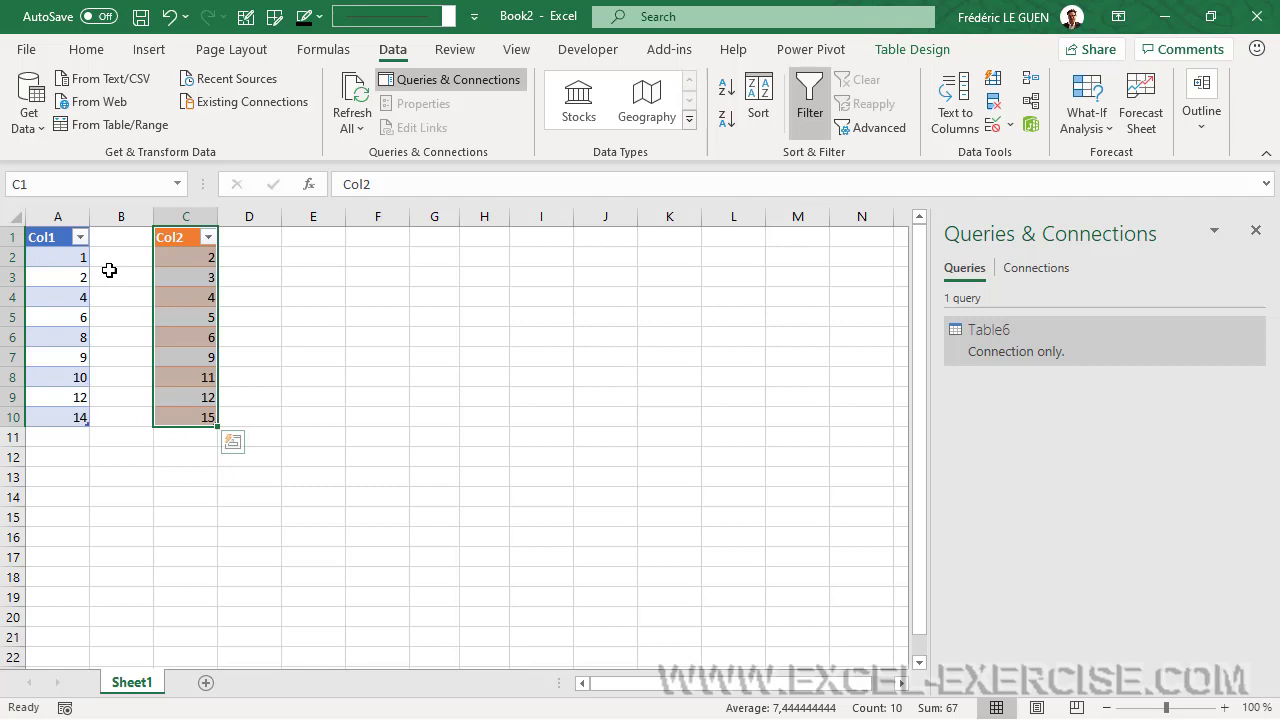
Step: Load the Col1 table (Table5) into Power Query as a connection-only query
{"action": "mouse_move", "coordinate": [1003, 342]}
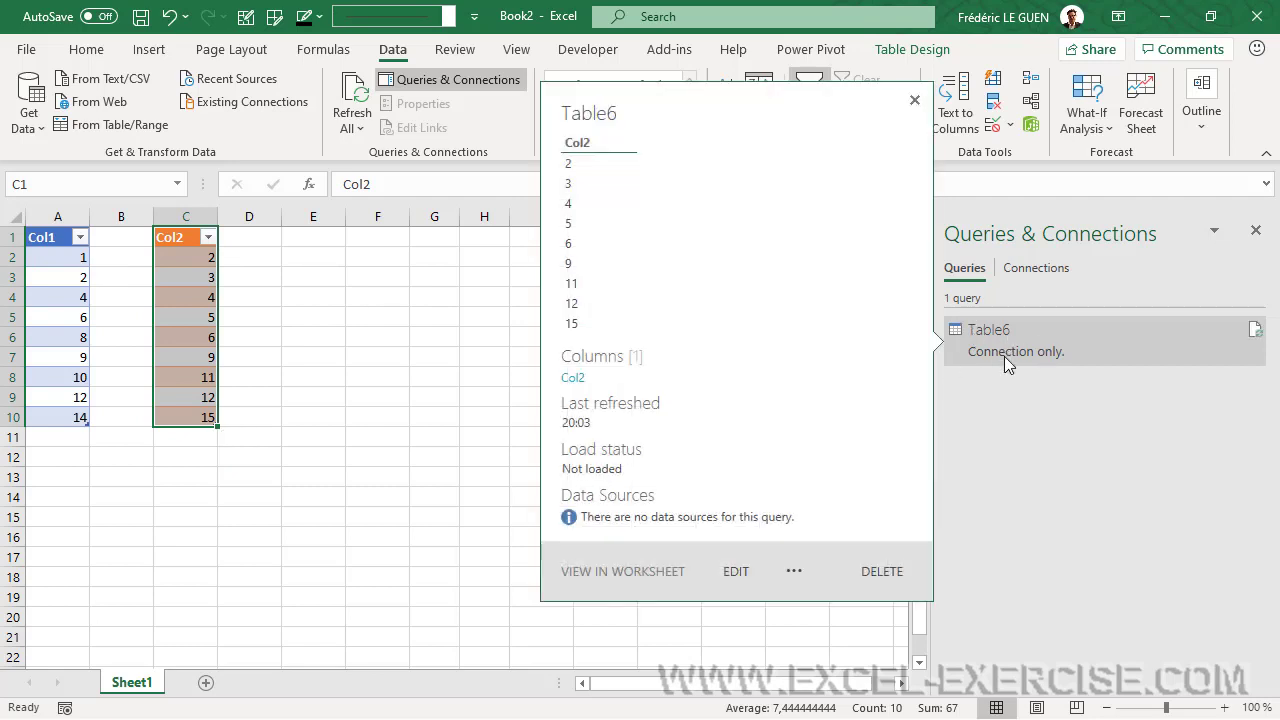
{"action": "left_click", "coordinate": [60, 262]}
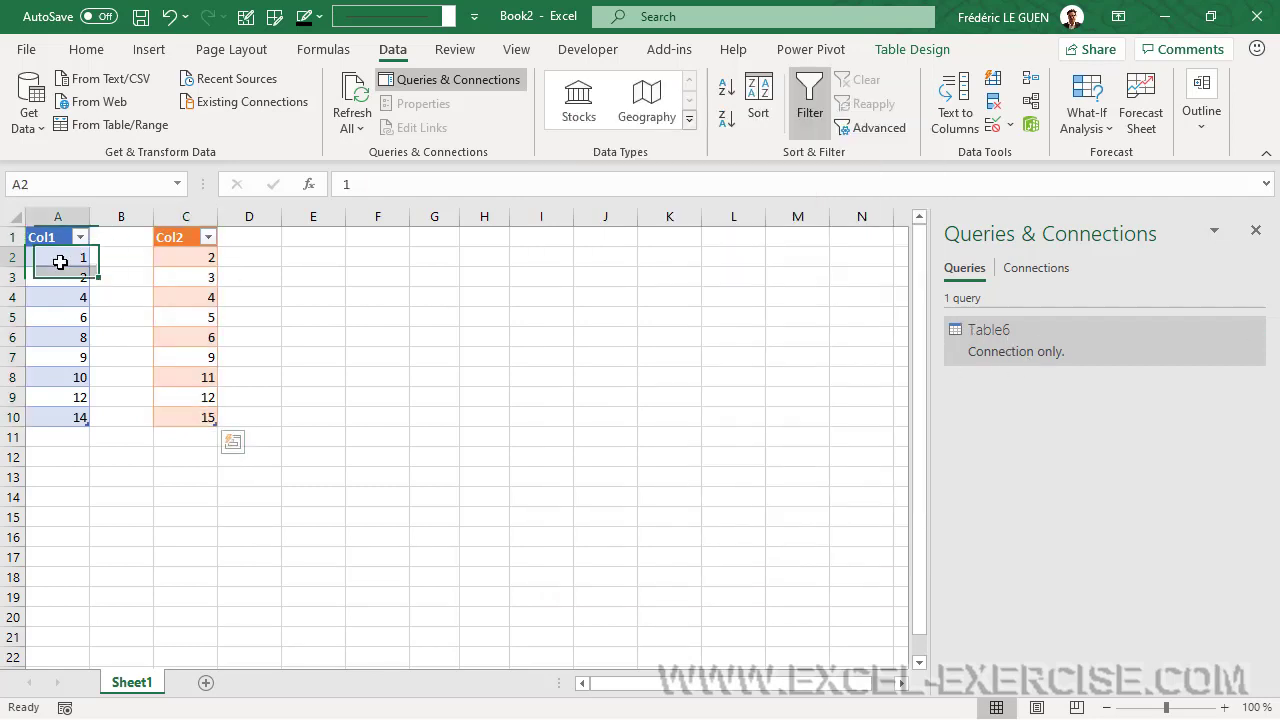
{"action": "left_click", "coordinate": [122, 126]}
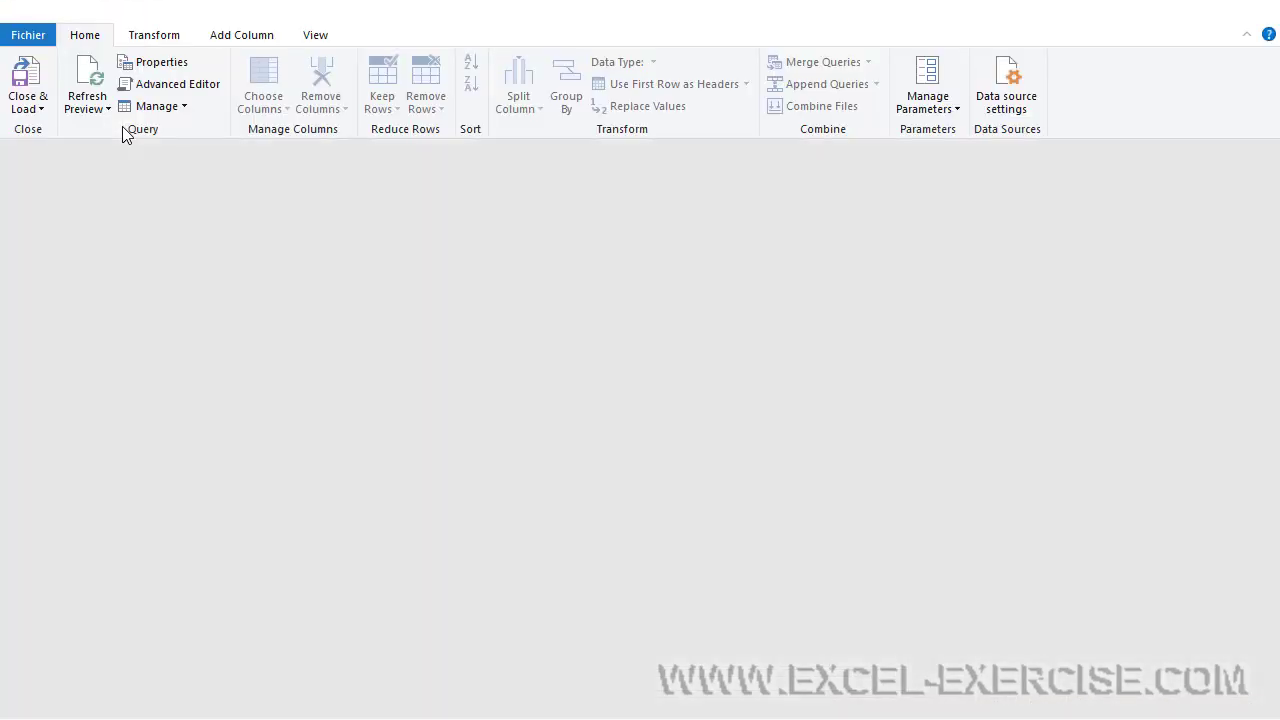
{"action": "left_click", "coordinate": [28, 108]}
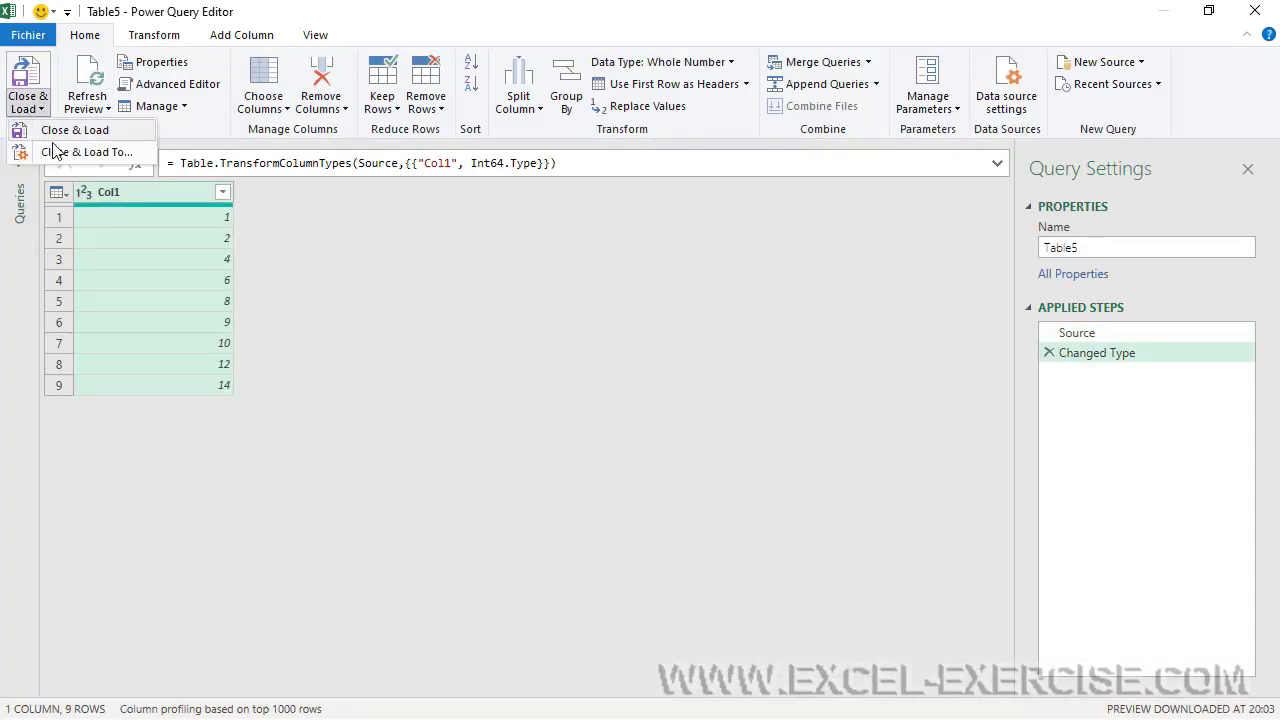
{"action": "left_click", "coordinate": [85, 152]}
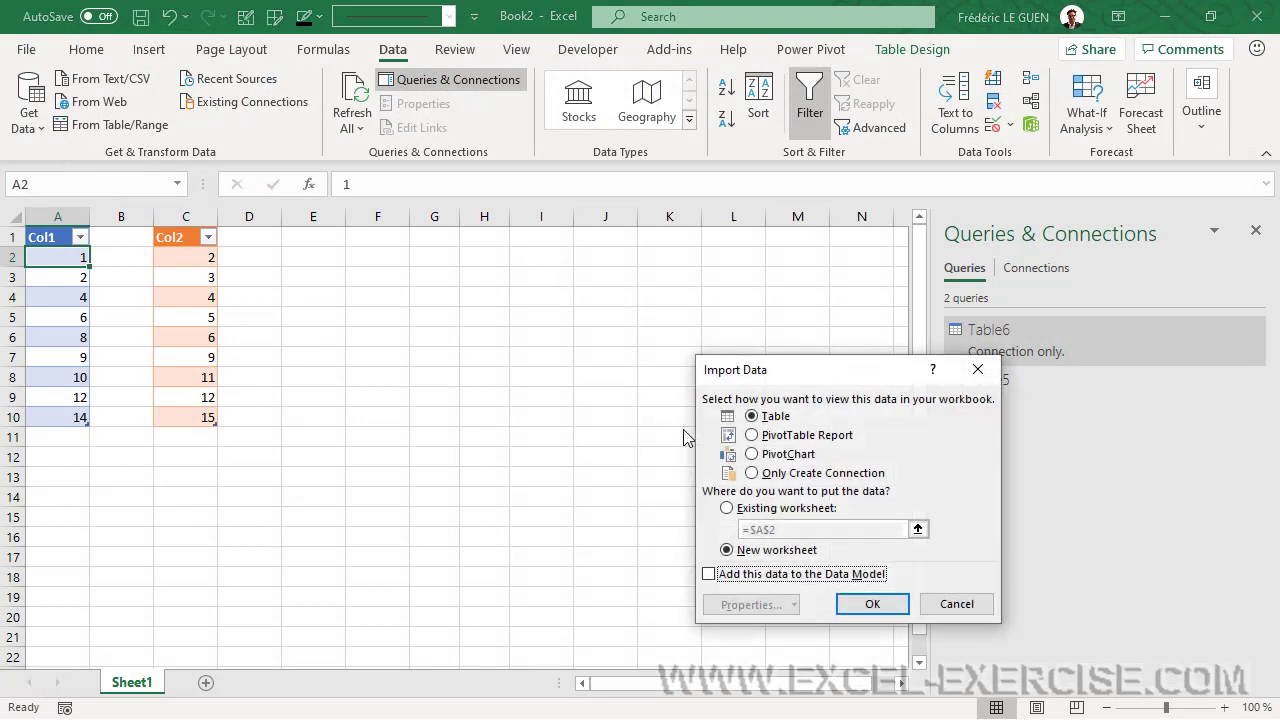
{"action": "left_click", "coordinate": [787, 474]}
{"action": "left_click", "coordinate": [857, 604]}
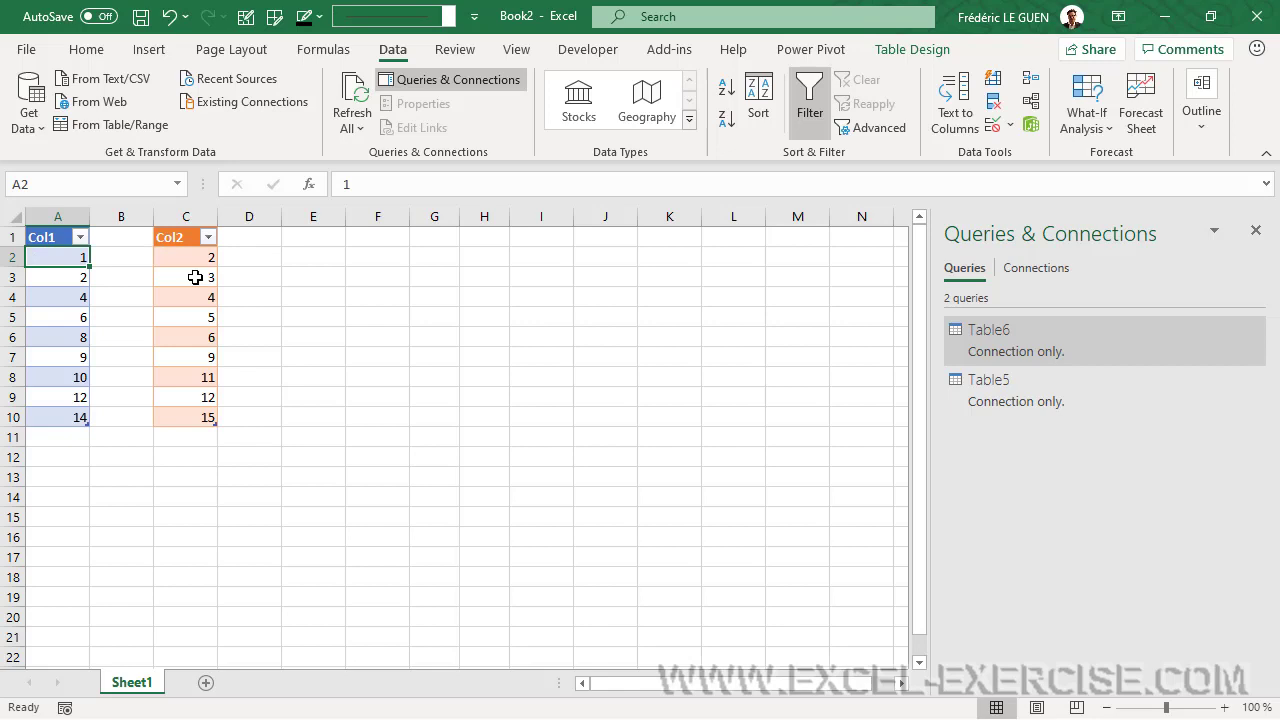
Step: Start a blank query and enter the list formula ={1..15} in its formula bar
{"action": "left_click", "coordinate": [30, 115]}
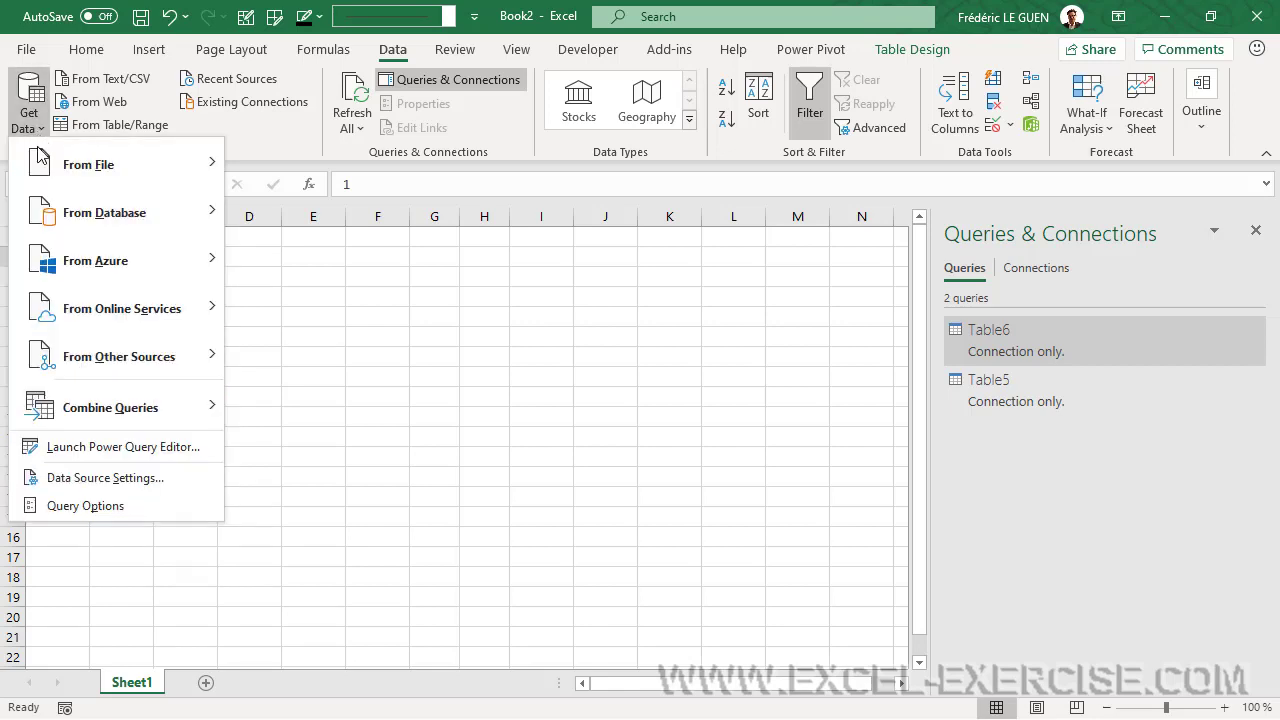
{"action": "mouse_move", "coordinate": [116, 357]}
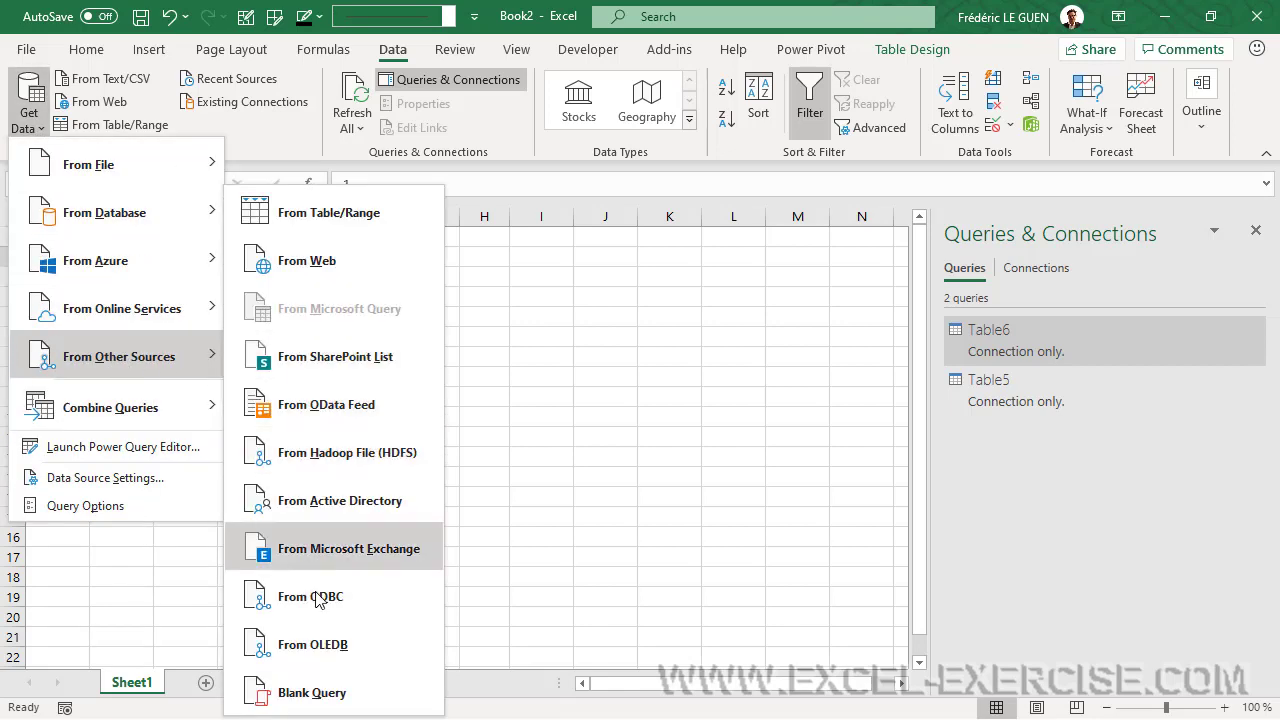
{"action": "left_click", "coordinate": [312, 692]}
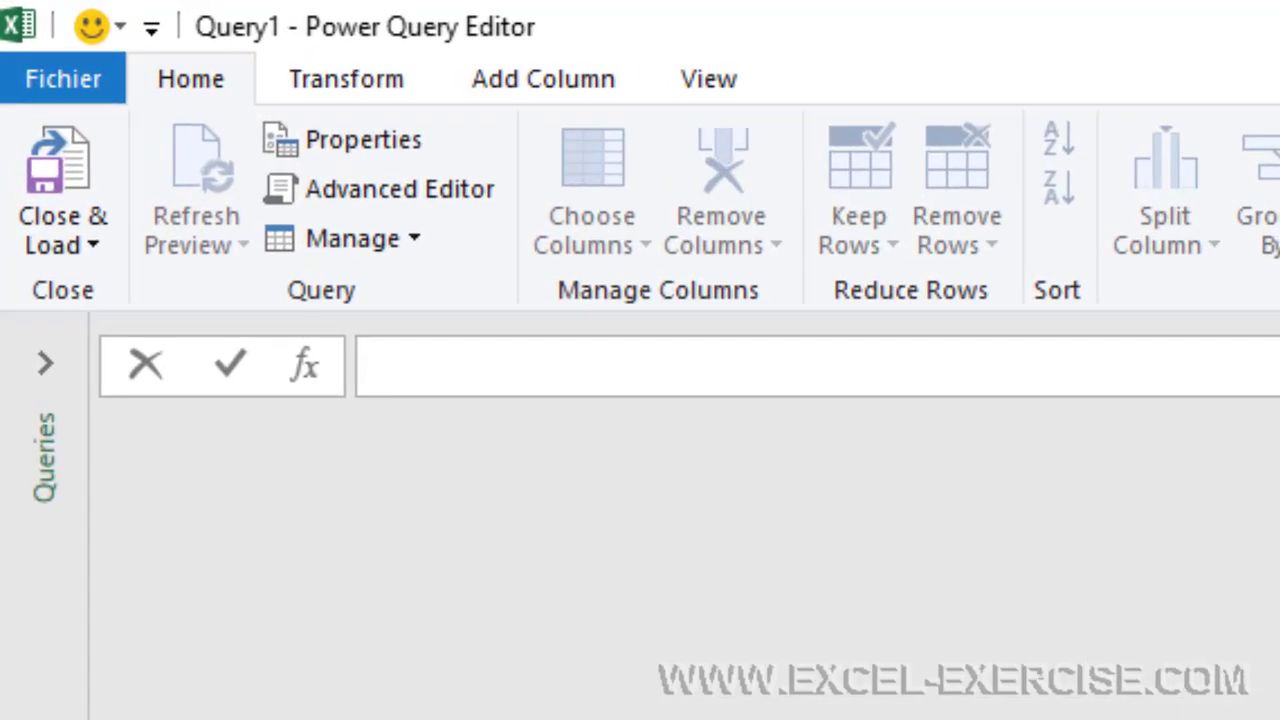
{"action": "type", "text": "={"}
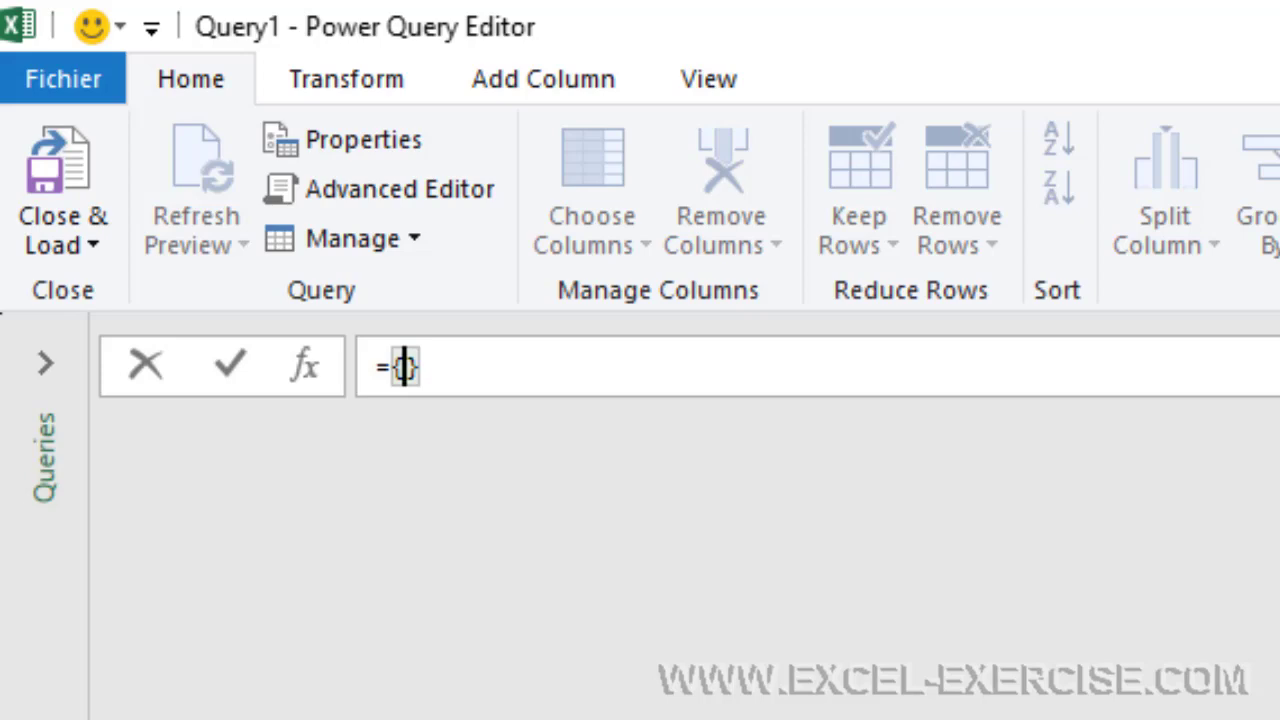
{"action": "type", "text": "1.."}
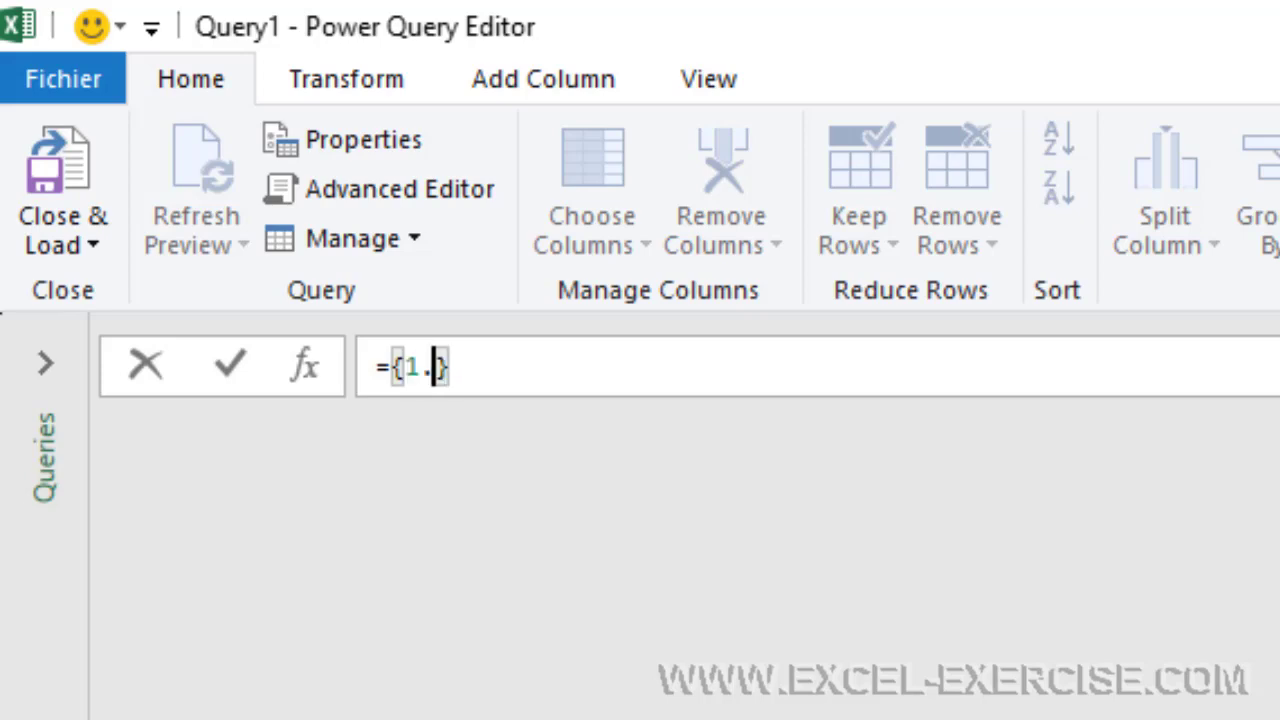
{"action": "type", "text": "15"}
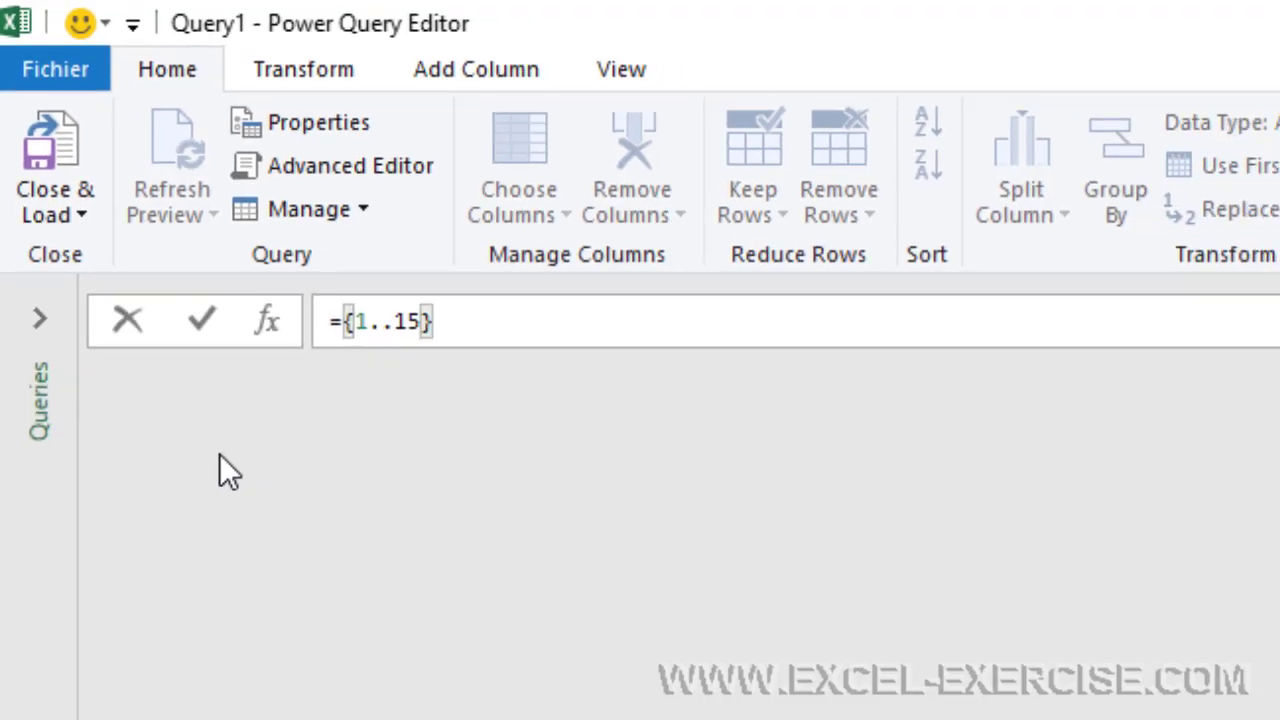
Step: Commit the 1–15 list and convert it to a single-column table, Column1
{"action": "left_click", "coordinate": [203, 321]}
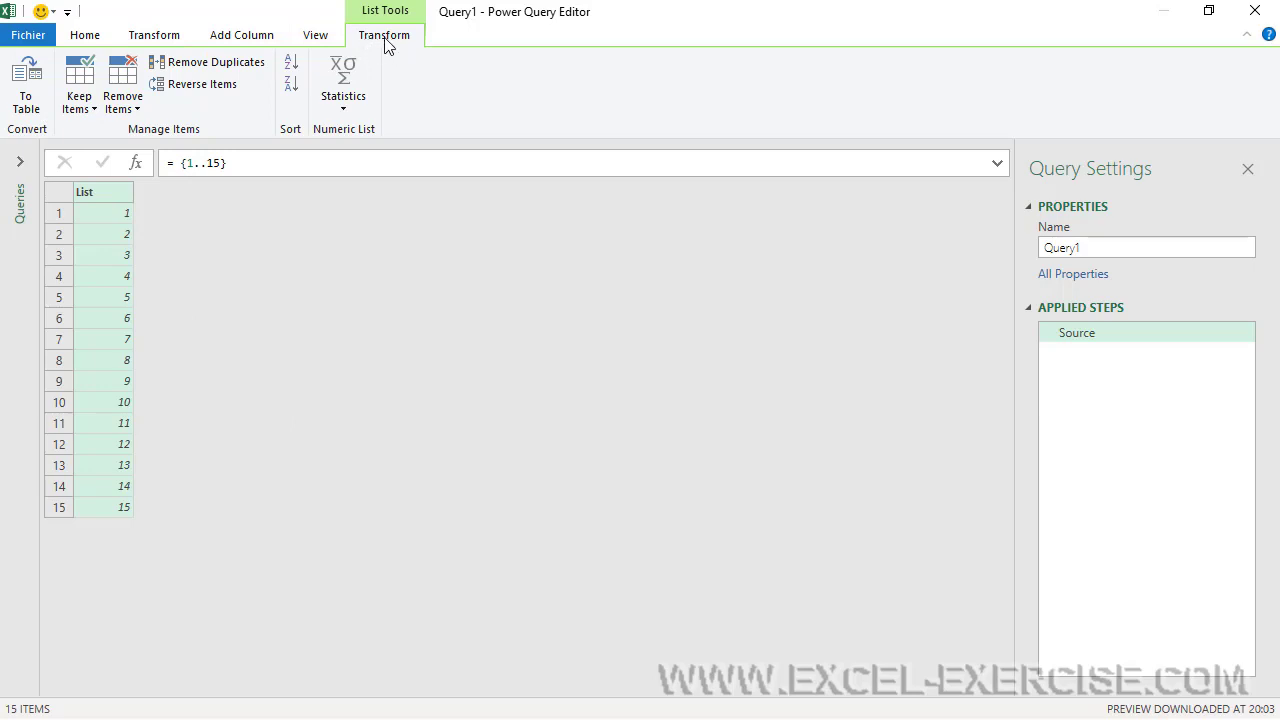
{"action": "left_click", "coordinate": [33, 104]}
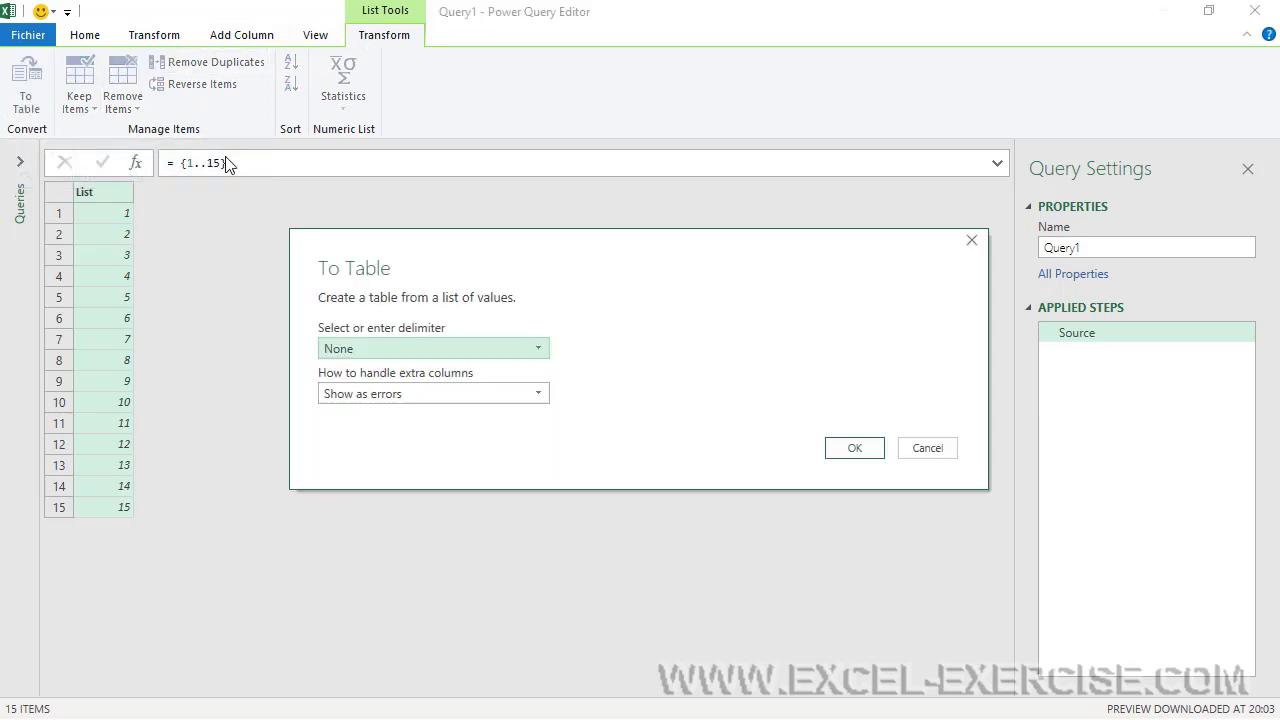
{"action": "left_click", "coordinate": [861, 450]}
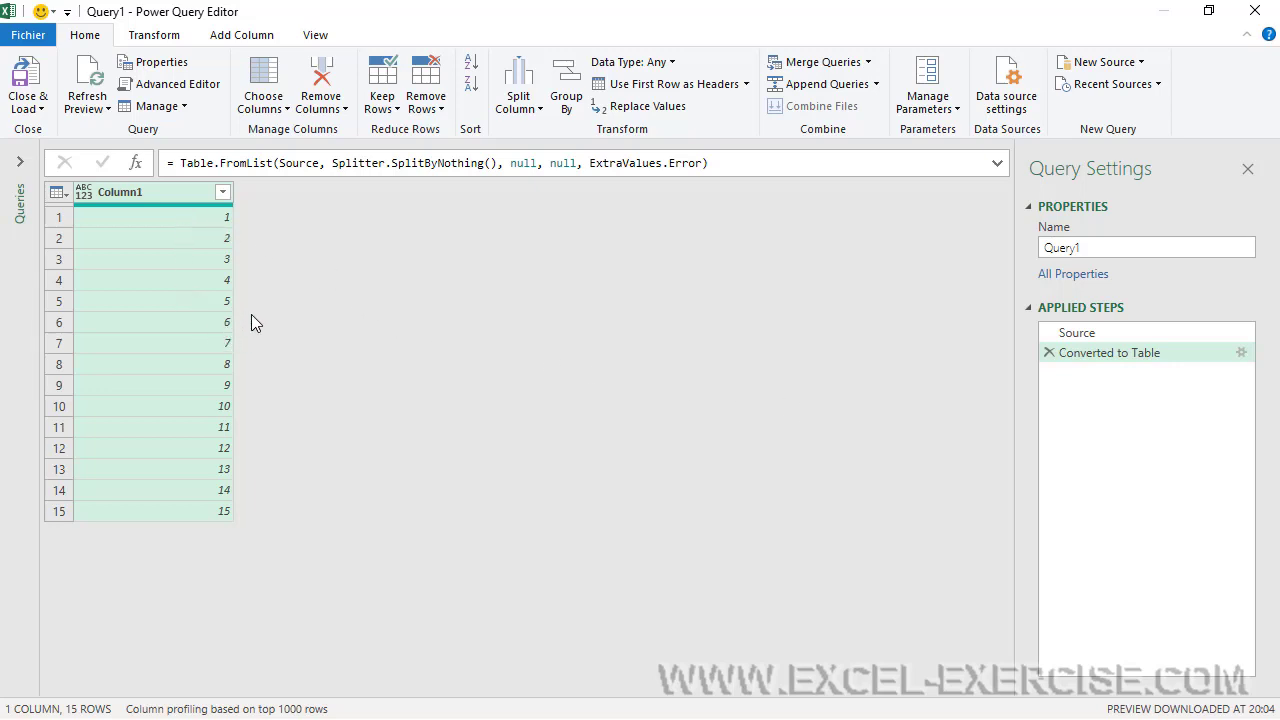
{"action": "left_click", "coordinate": [20, 188]}
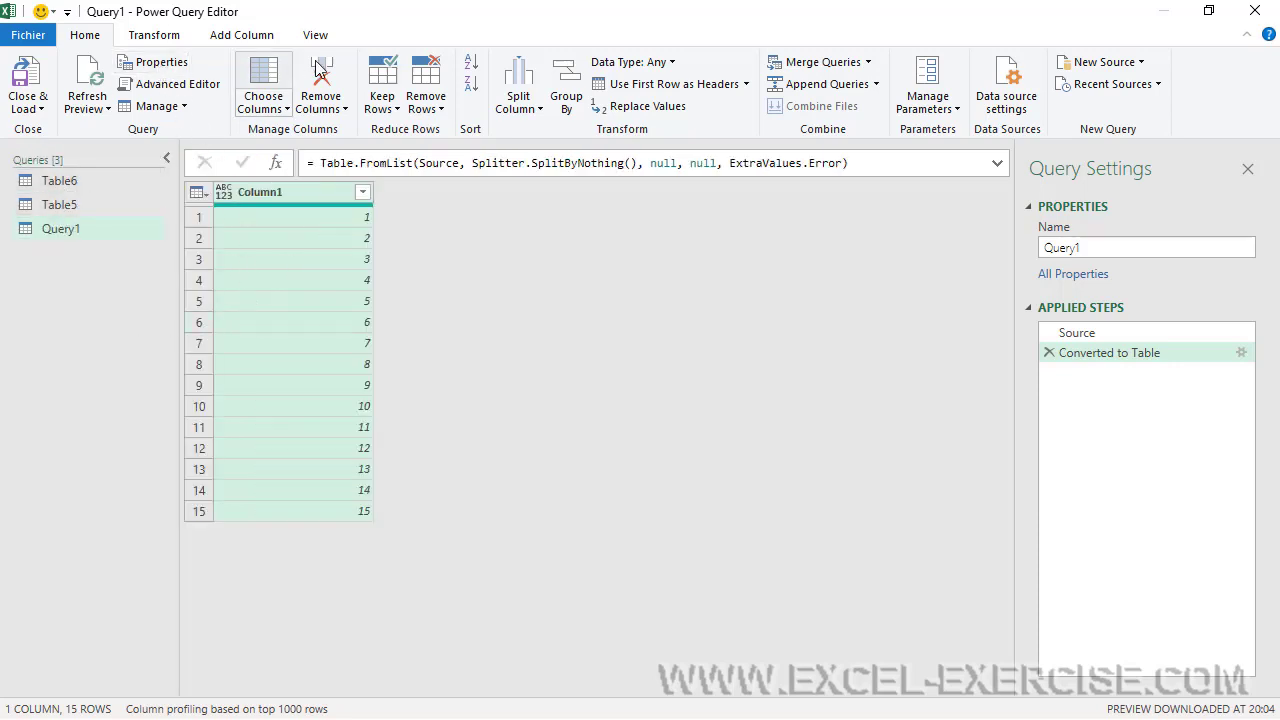
Step: Left-outer merge Query1 with Table5, matching Column1 to Col1
{"action": "left_click", "coordinate": [867, 62]}
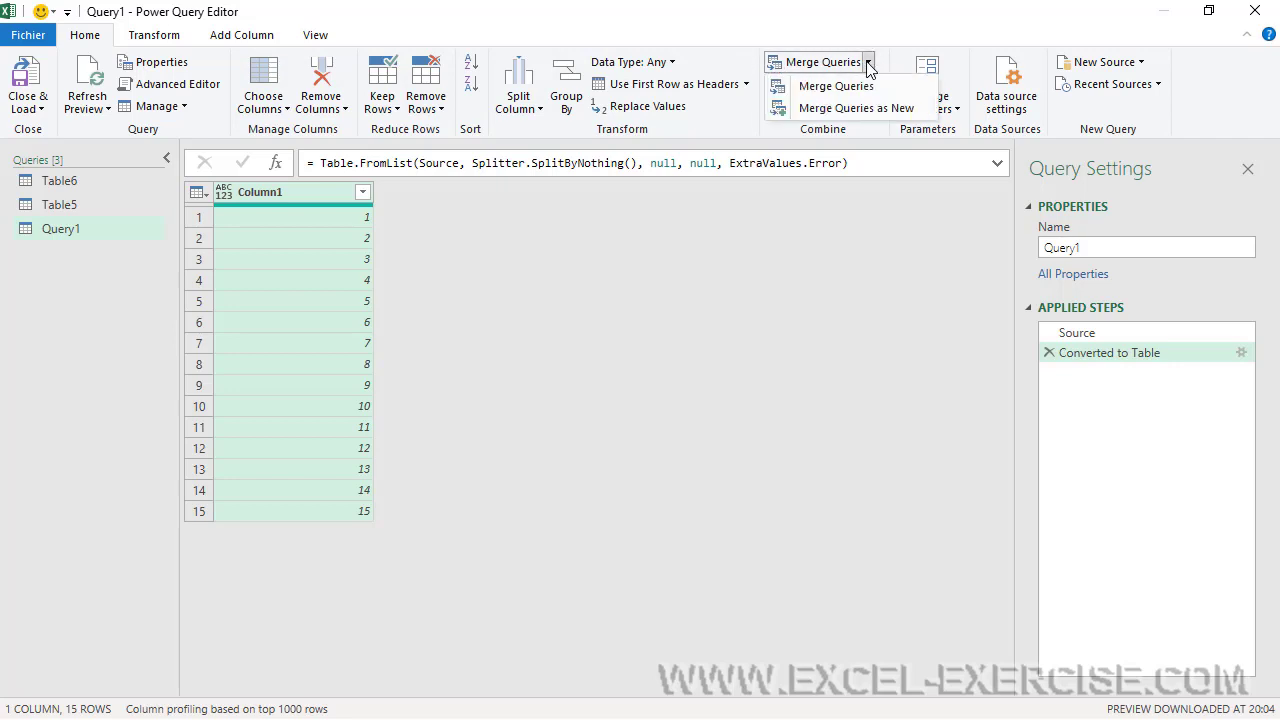
{"action": "left_click", "coordinate": [866, 86]}
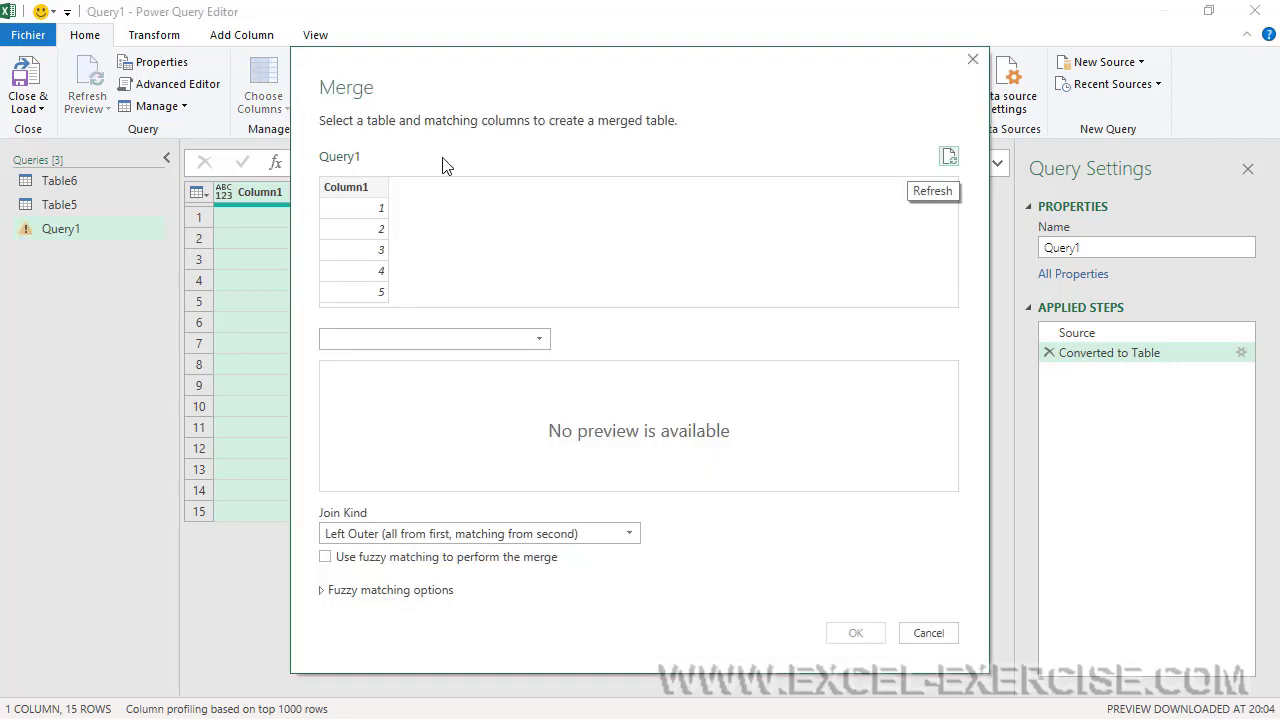
{"action": "left_click", "coordinate": [468, 340]}
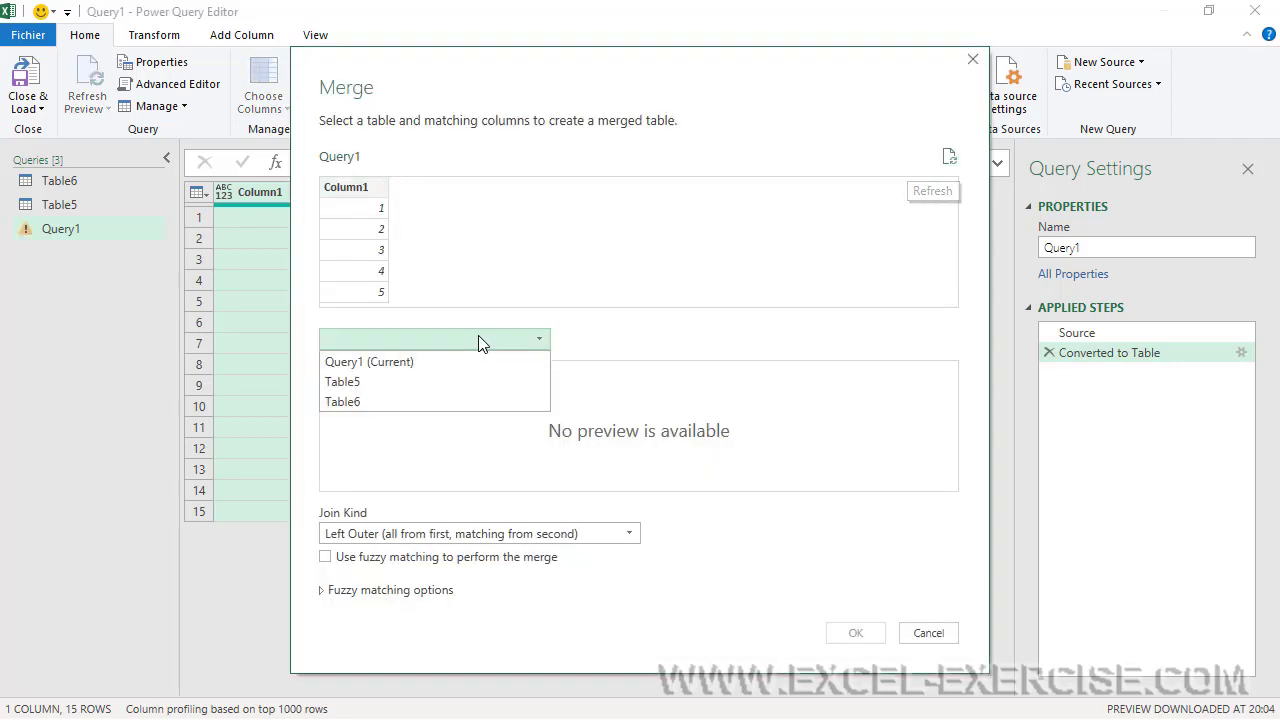
{"action": "left_click", "coordinate": [400, 381]}
{"action": "left_click", "coordinate": [349, 187]}
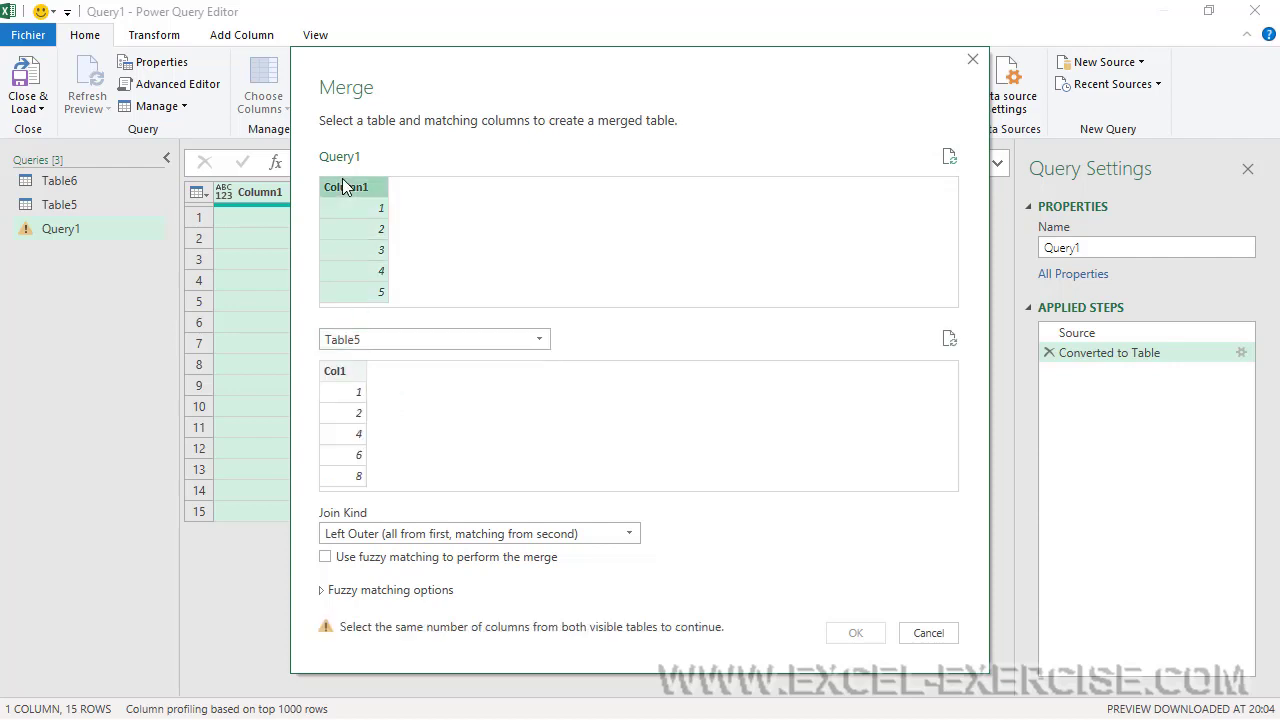
{"action": "left_click", "coordinate": [356, 371]}
{"action": "left_click", "coordinate": [849, 633]}
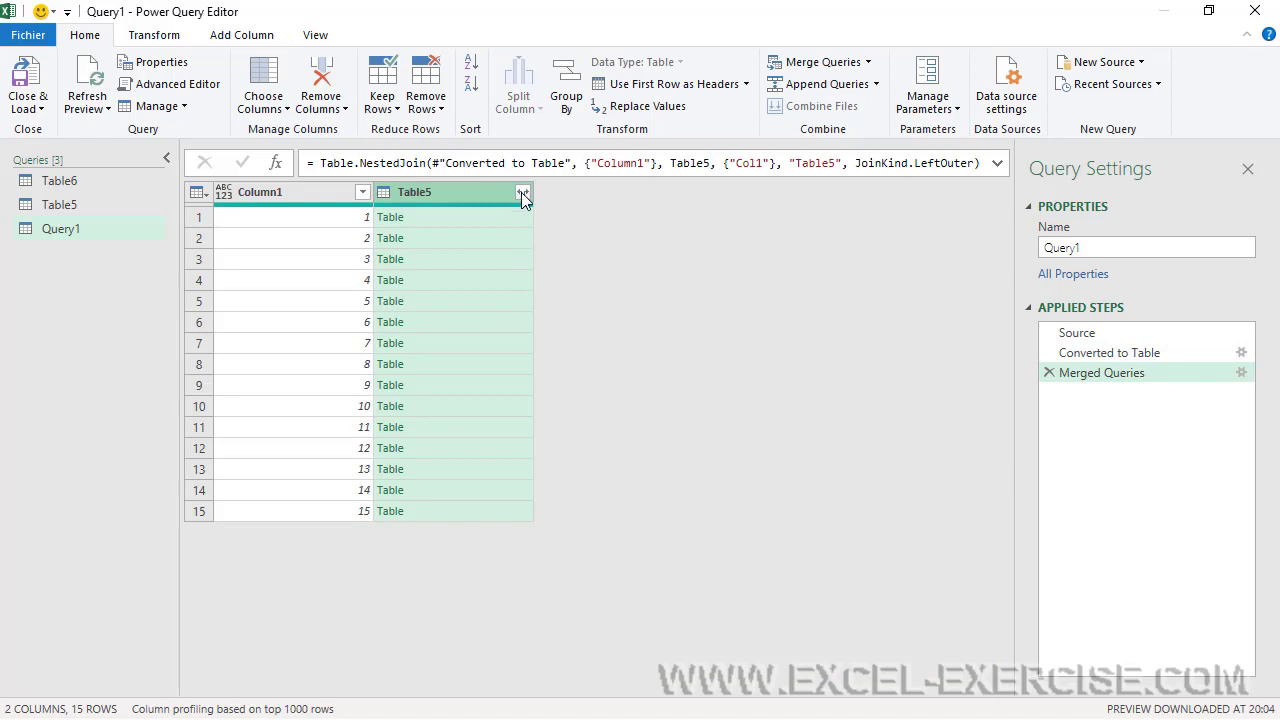
Step: Expand the Table5 column into Col1 without the original column-name prefix
{"action": "left_click", "coordinate": [521, 192]}
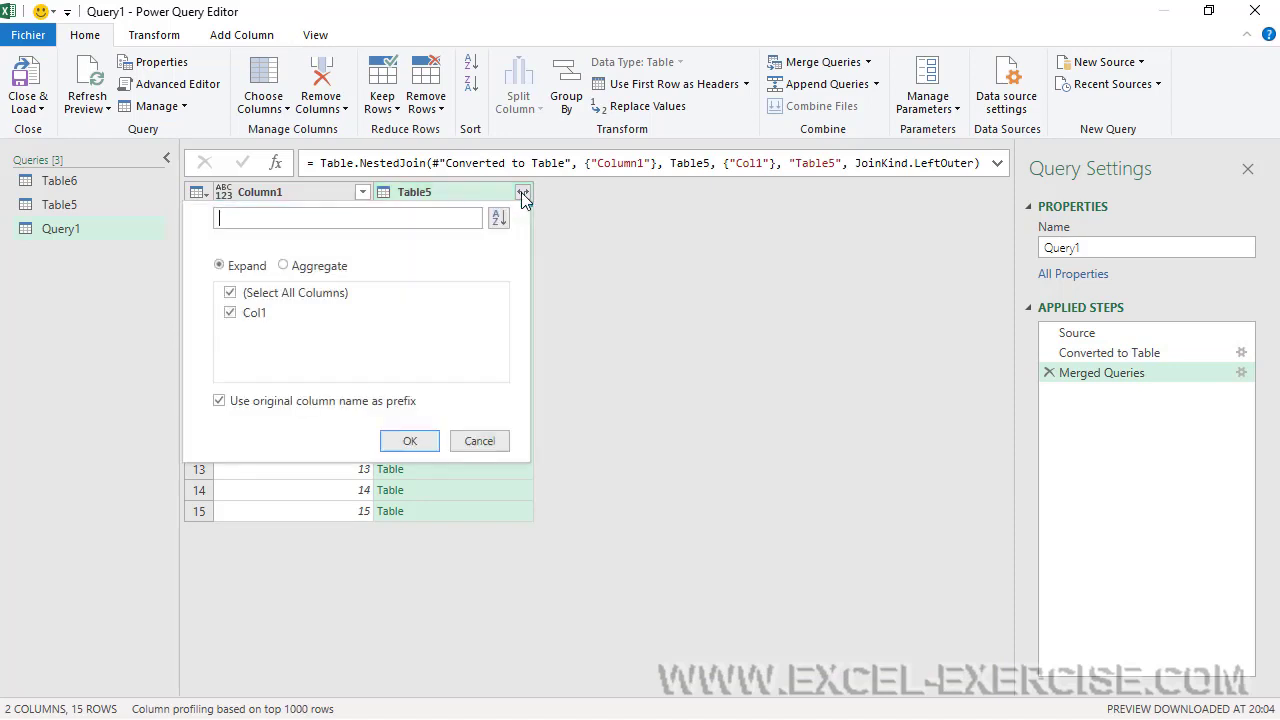
{"action": "left_click", "coordinate": [218, 402]}
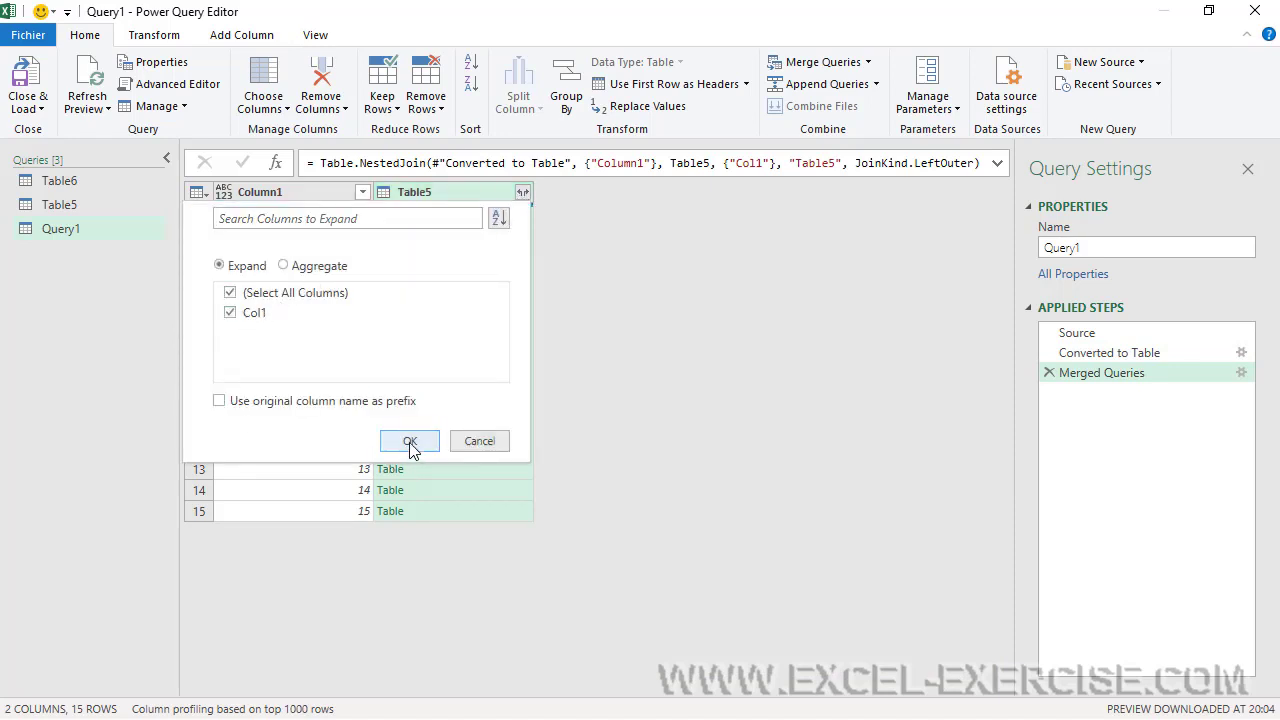
{"action": "left_click", "coordinate": [410, 443]}
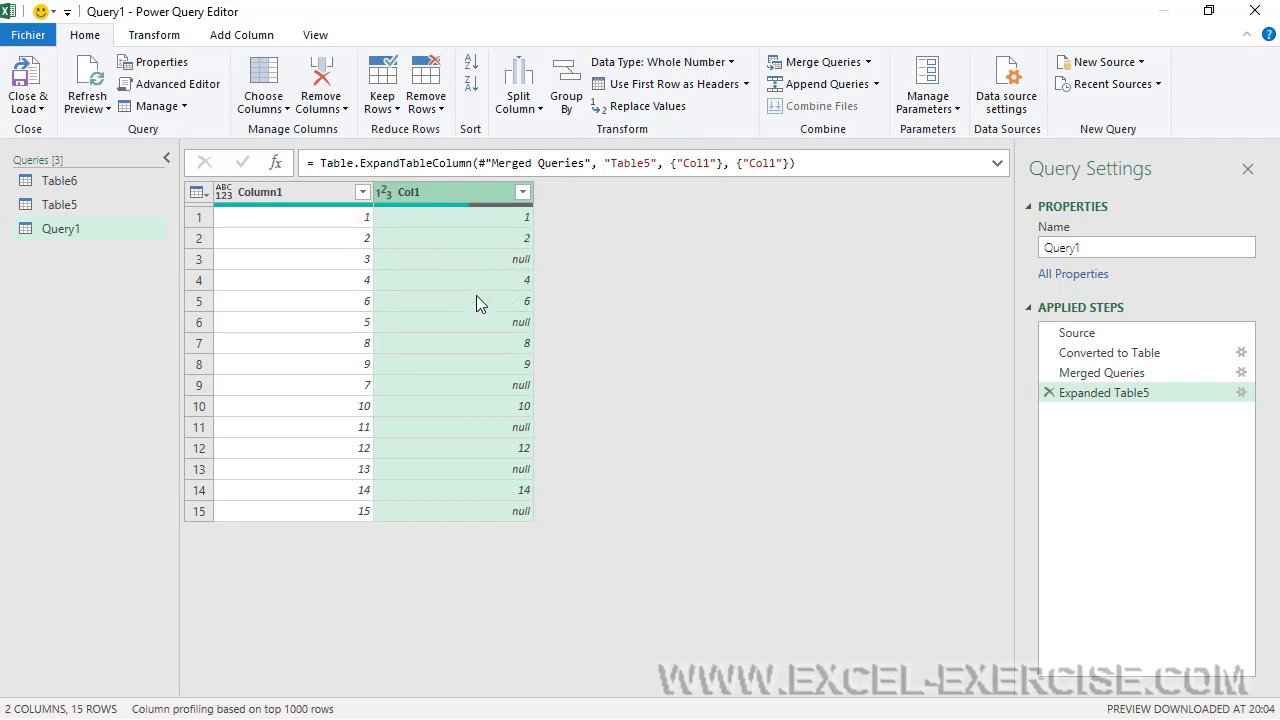
Step: Set up a second merge pairing Query1's Column1 with Table6's Col2
{"action": "left_click", "coordinate": [869, 62]}
{"action": "left_click", "coordinate": [846, 86]}
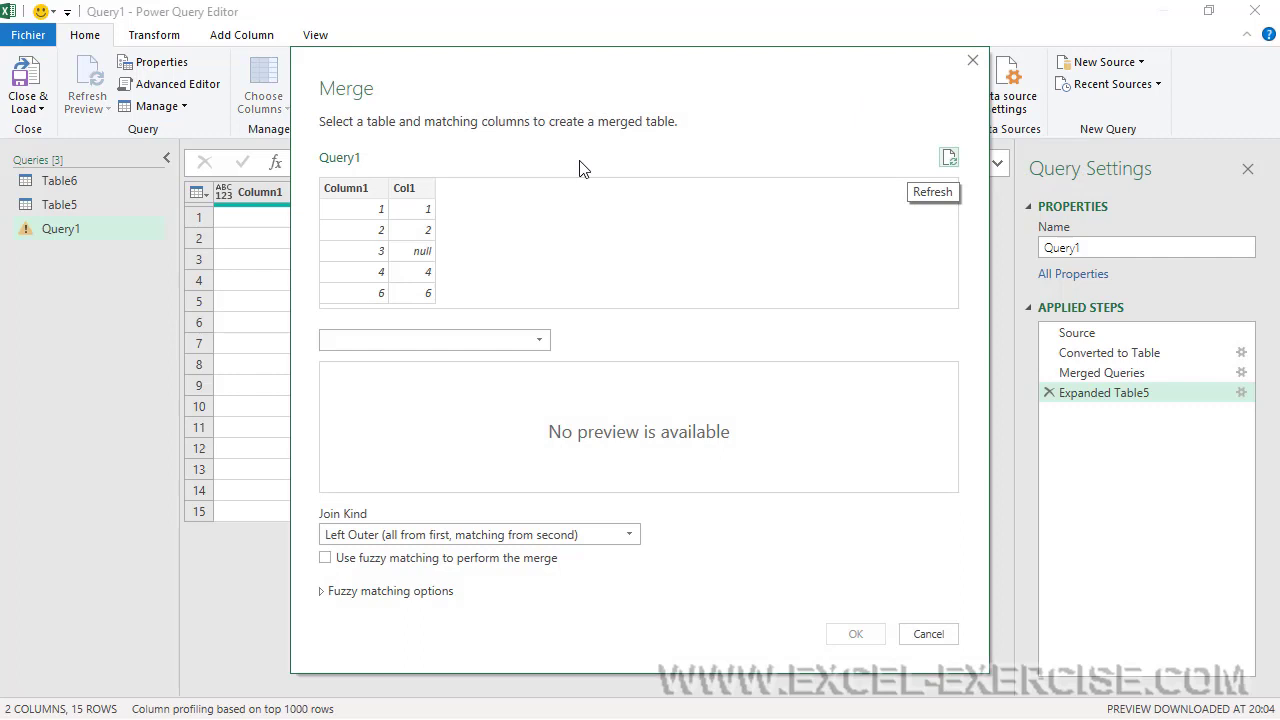
{"action": "left_click", "coordinate": [363, 198]}
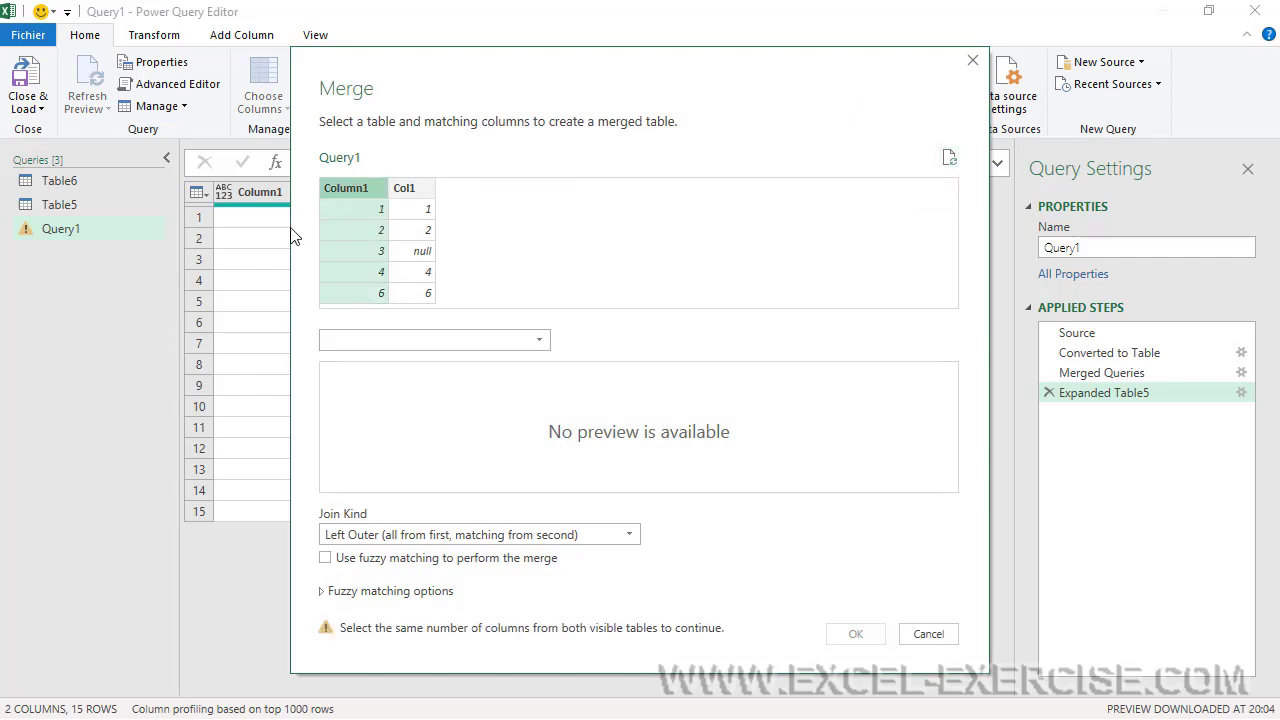
{"action": "left_click_drag", "start_coordinate": [360, 78], "coordinate": [480, 79]}
{"action": "left_click", "coordinate": [545, 342]}
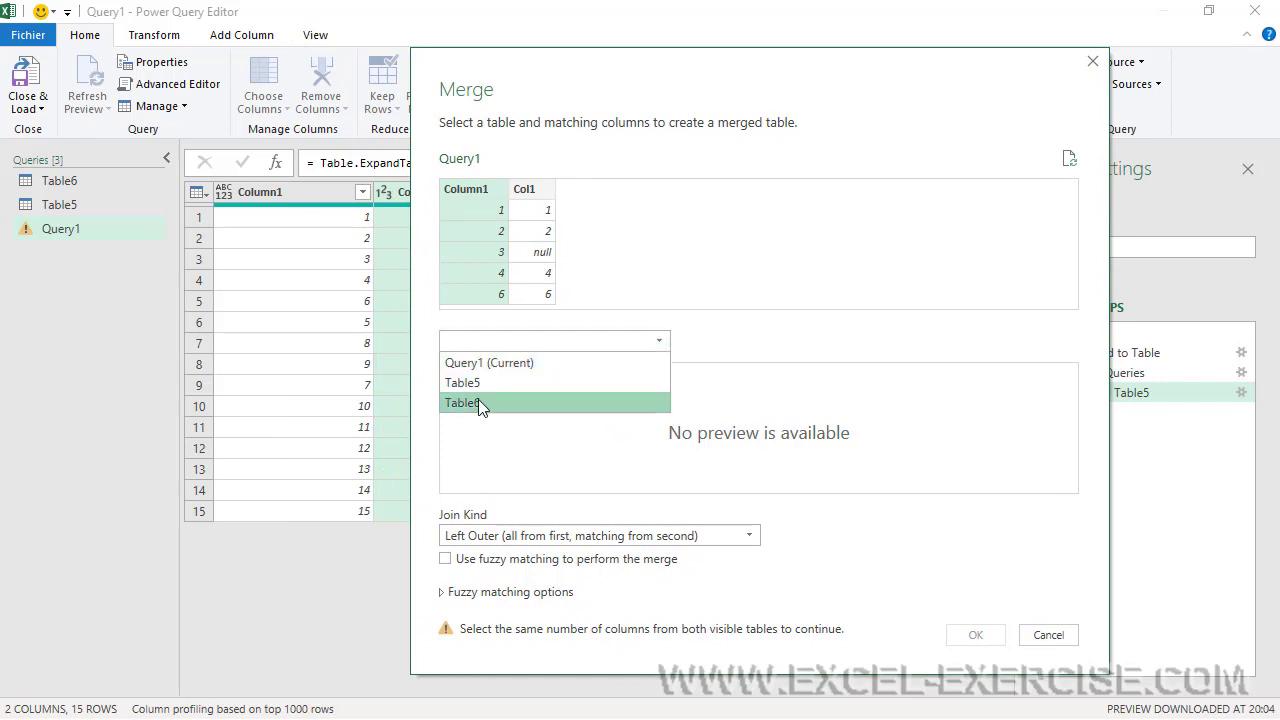
{"action": "left_click", "coordinate": [478, 401]}
{"action": "left_click", "coordinate": [471, 375]}
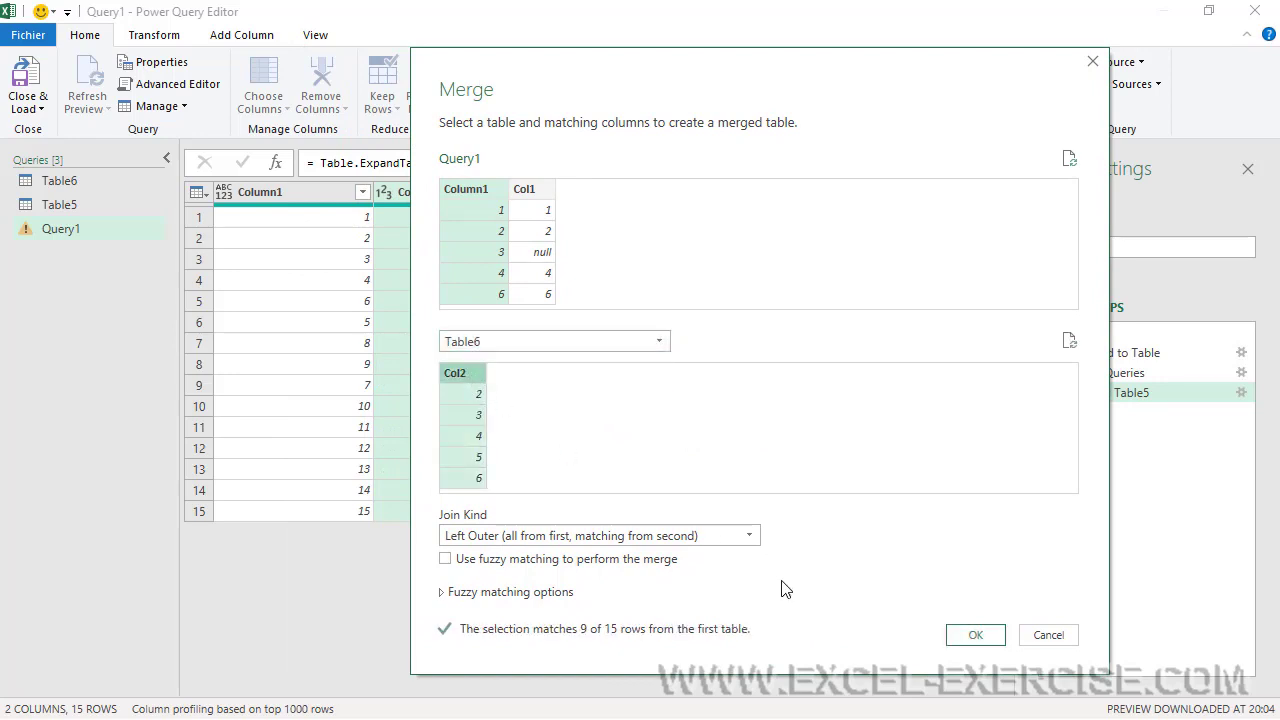
Step: Confirm the Table6 merge and expand it into Col2 values
{"action": "left_click", "coordinate": [955, 636]}
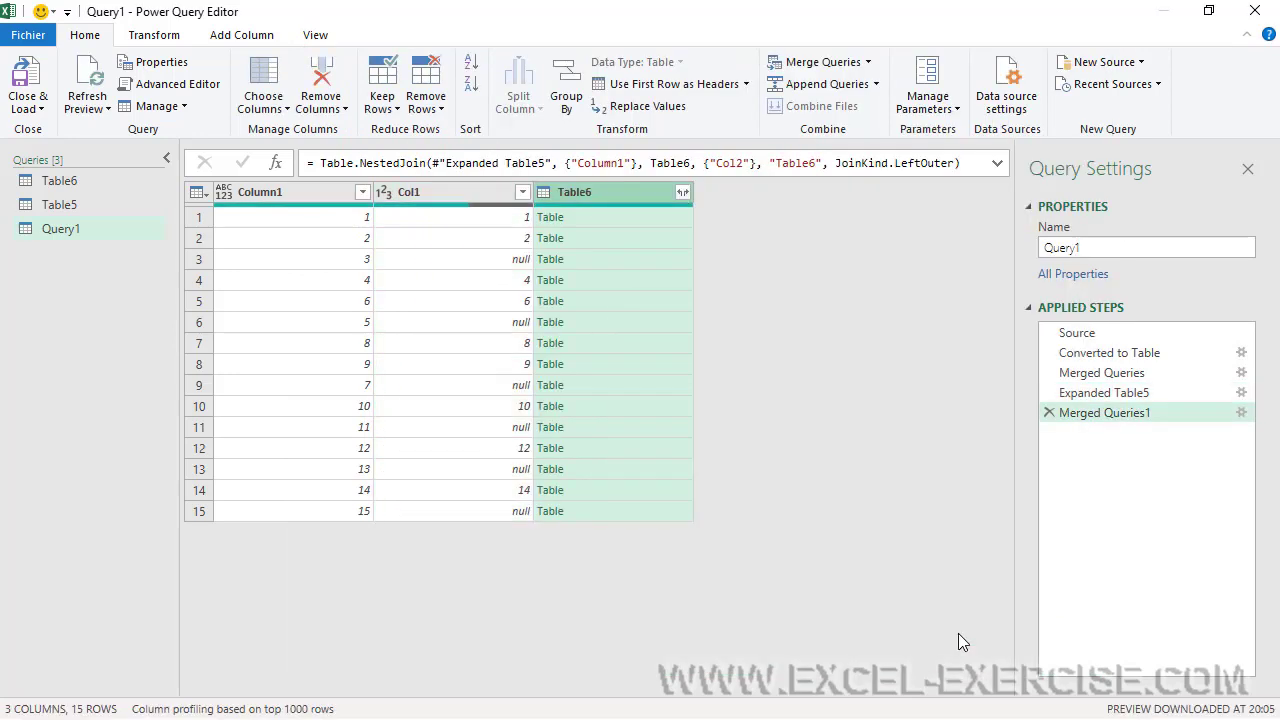
{"action": "left_click", "coordinate": [682, 192]}
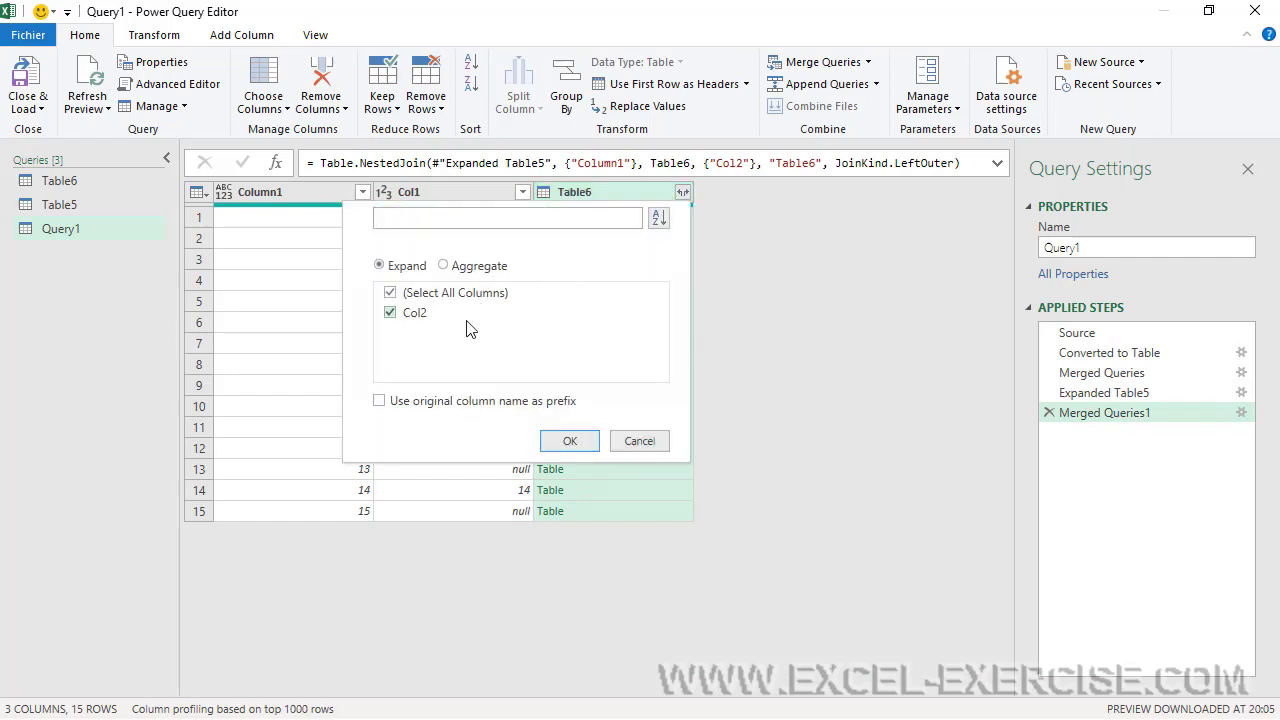
{"action": "left_click", "coordinate": [565, 443]}
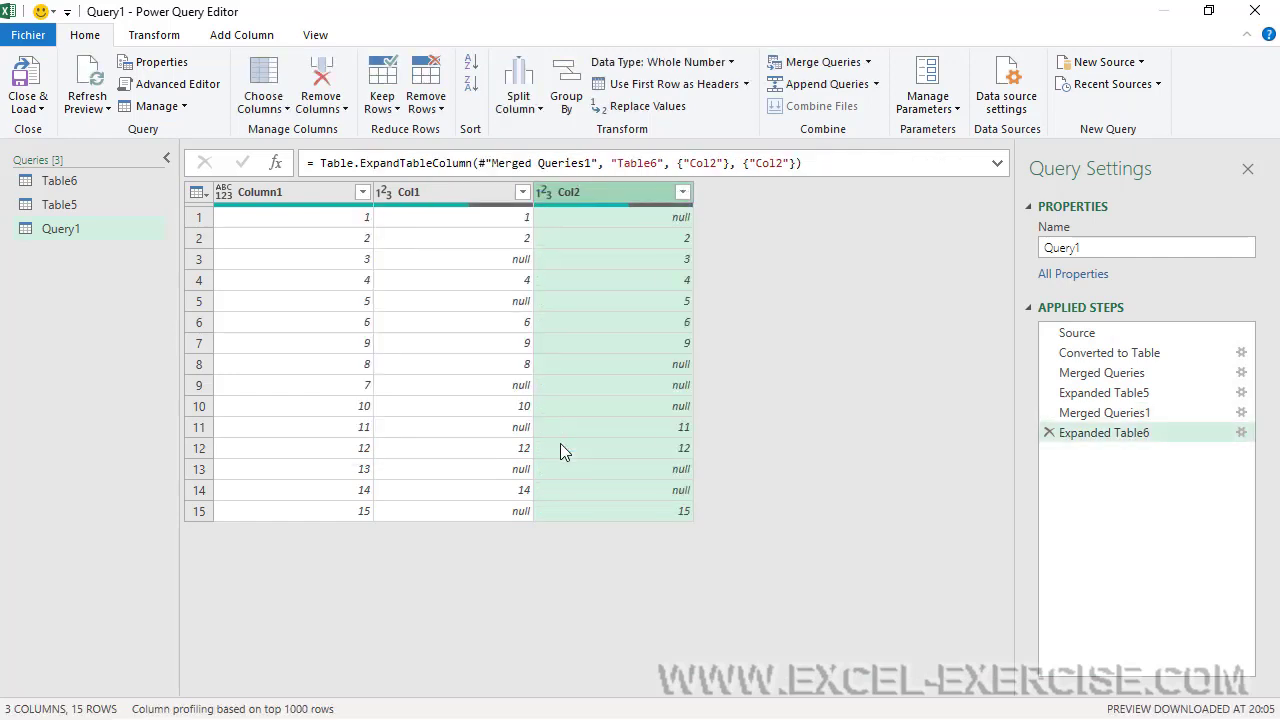
{"action": "left_click", "coordinate": [362, 192]}
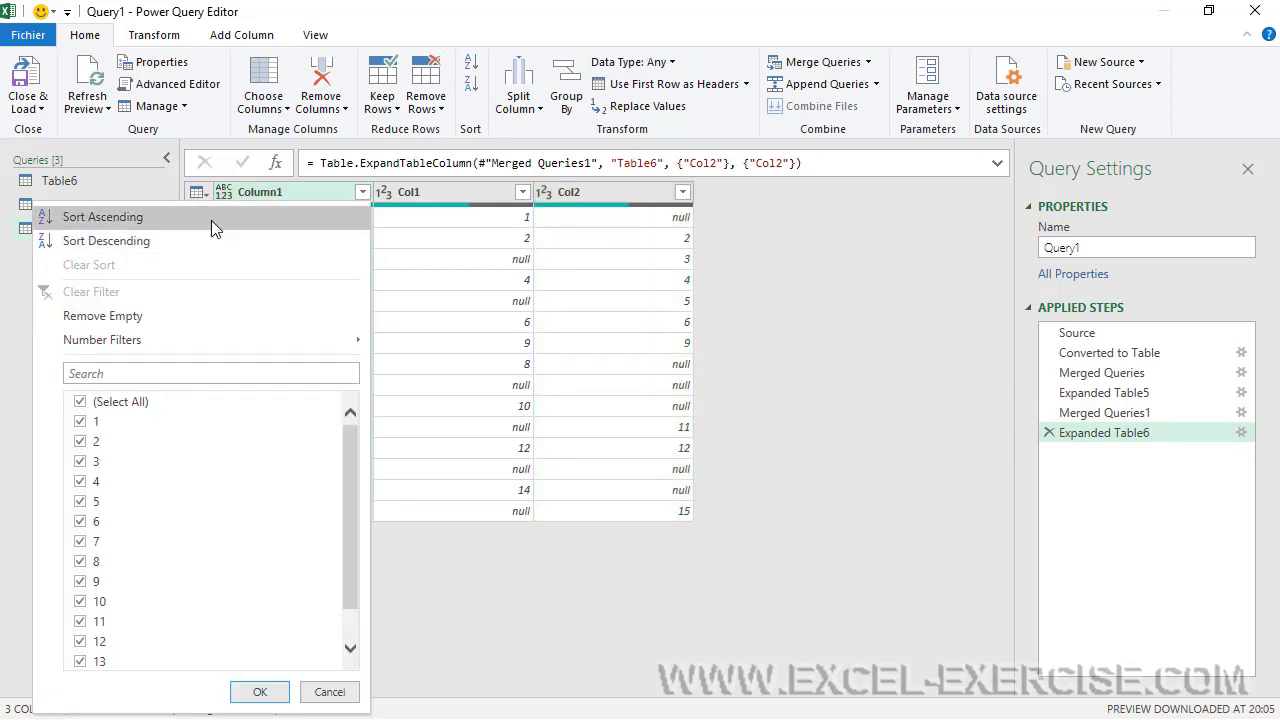
Step: Sort the rows ascending by Column1, then remove Column1
{"action": "left_click", "coordinate": [211, 220]}
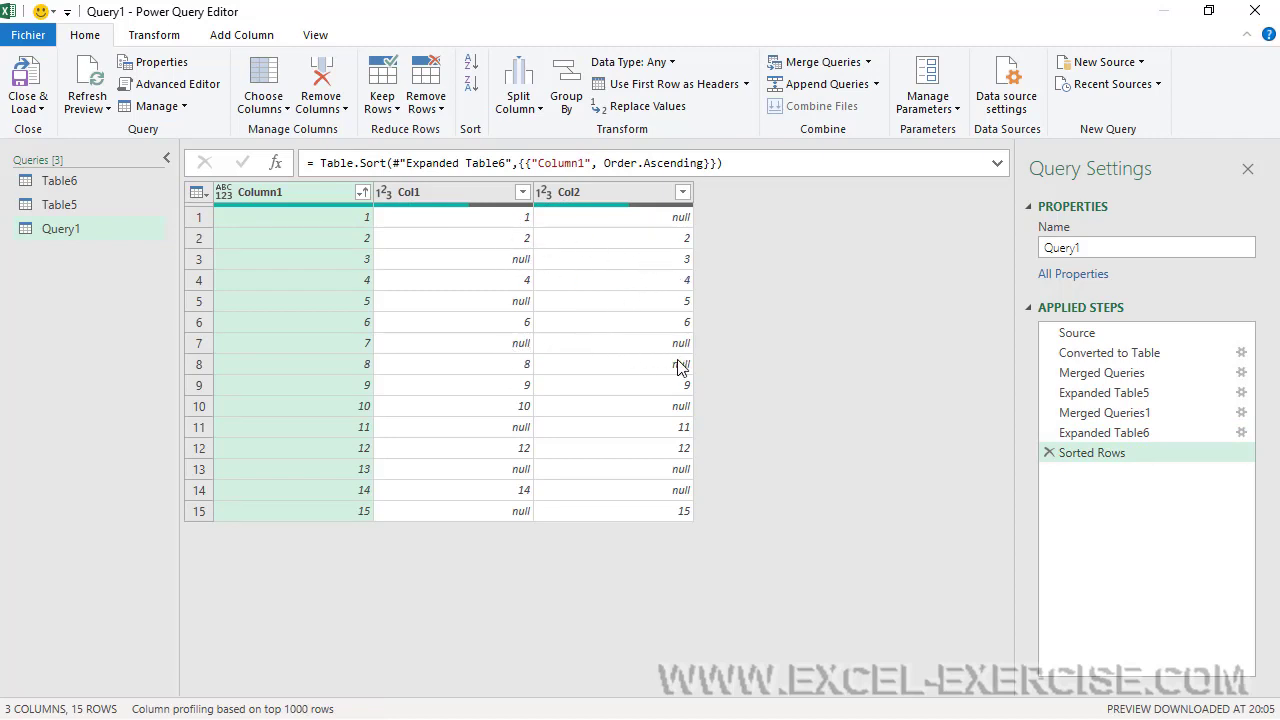
{"action": "right_click", "coordinate": [285, 191]}
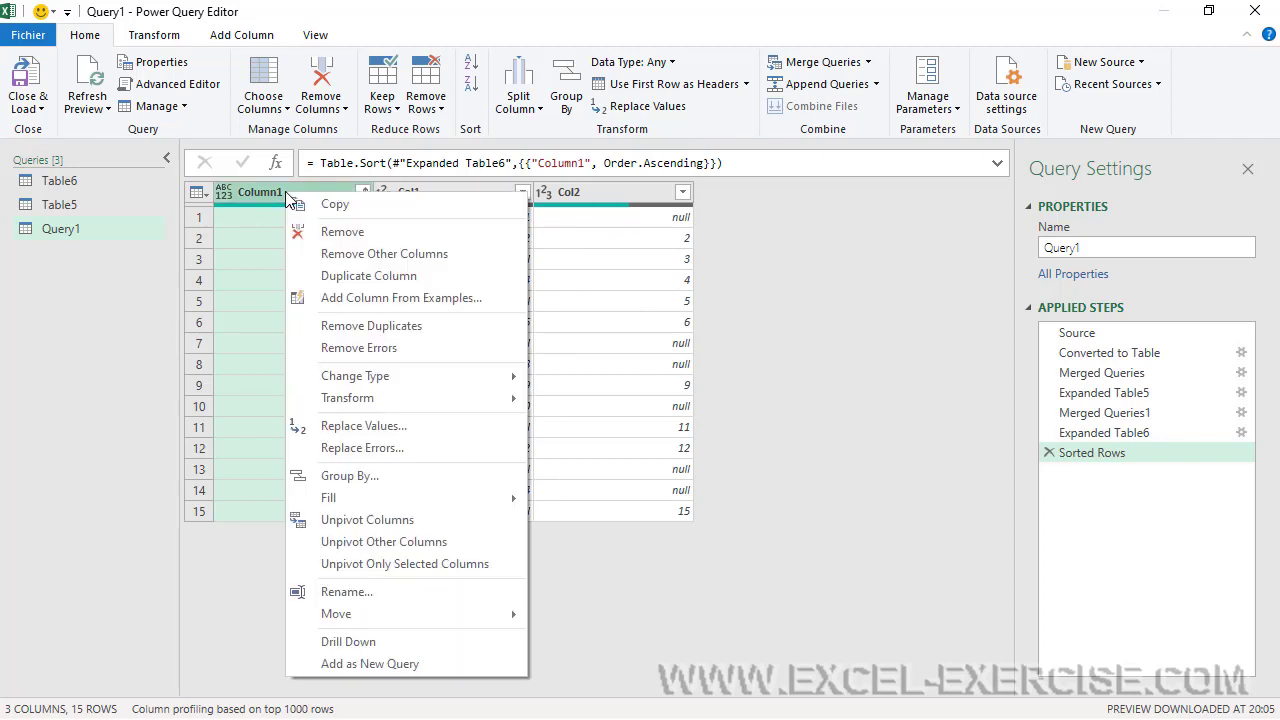
{"action": "left_click", "coordinate": [333, 237]}
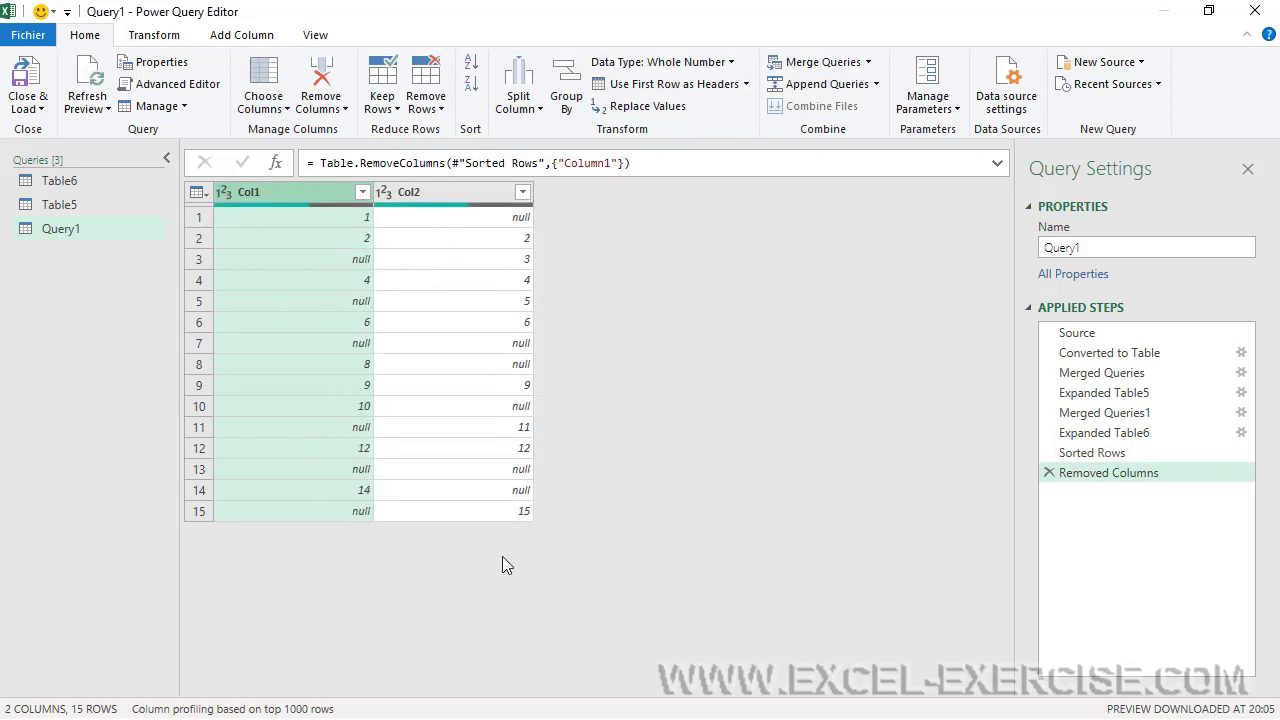
Step: Load Query1 as a table into the existing worksheet at cell F1
{"action": "left_click", "coordinate": [35, 85]}
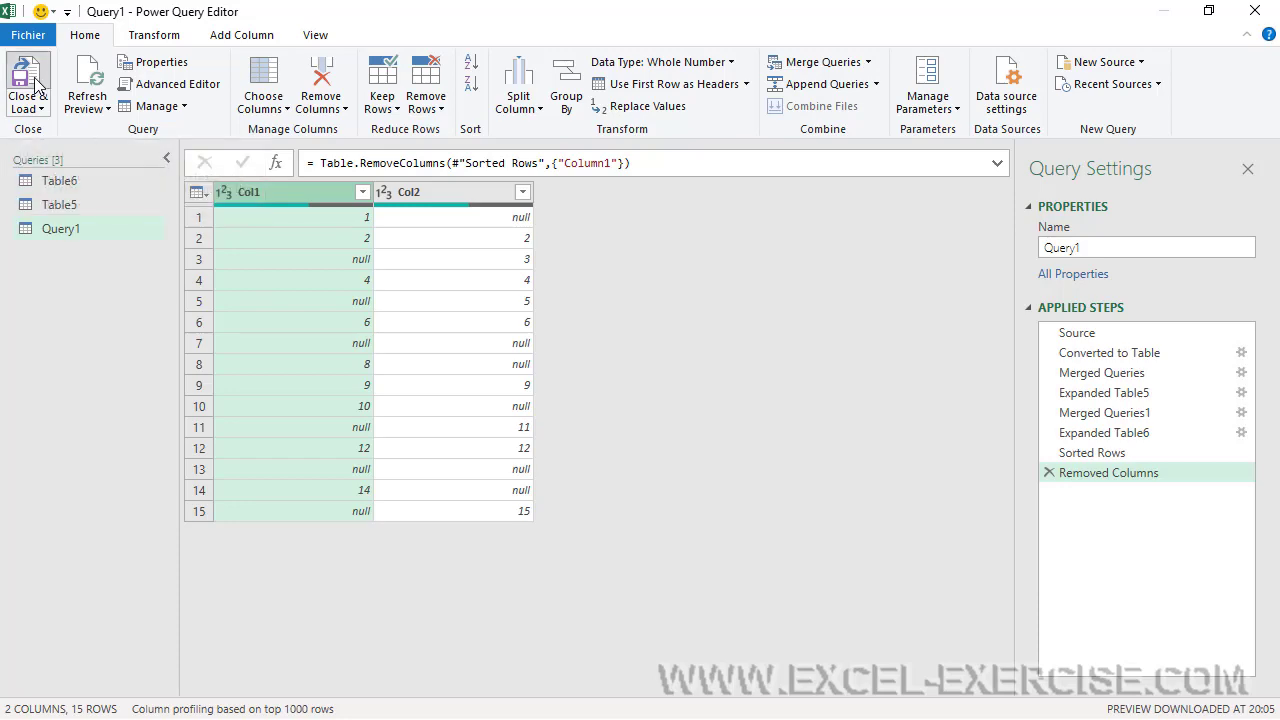
{"action": "left_click", "coordinate": [30, 108]}
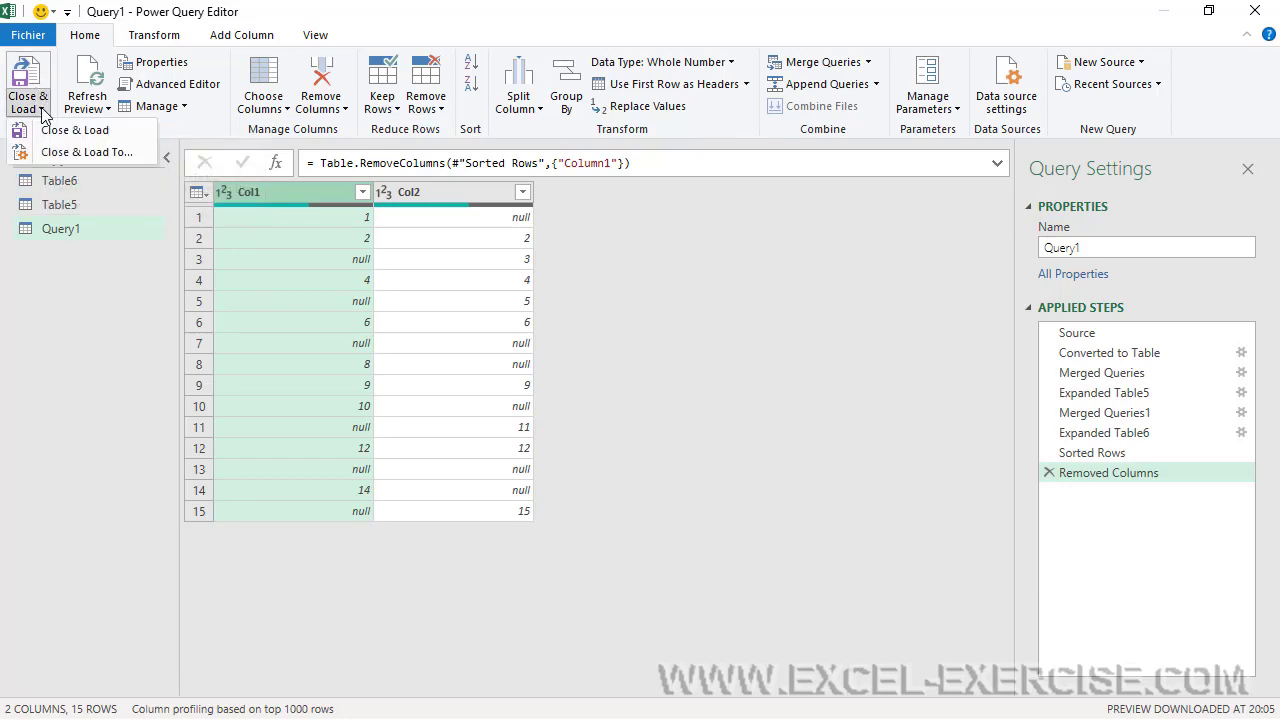
{"action": "left_click", "coordinate": [72, 154]}
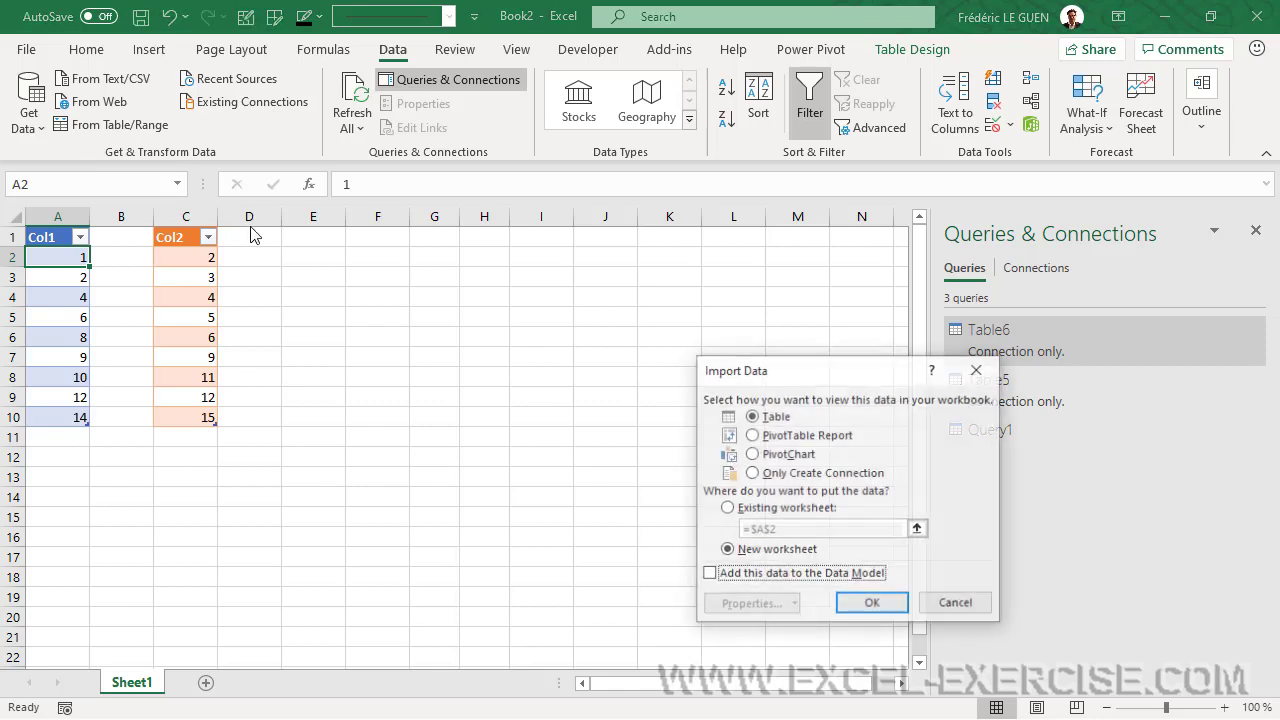
{"action": "left_click", "coordinate": [745, 510]}
{"action": "left_click", "coordinate": [365, 238]}
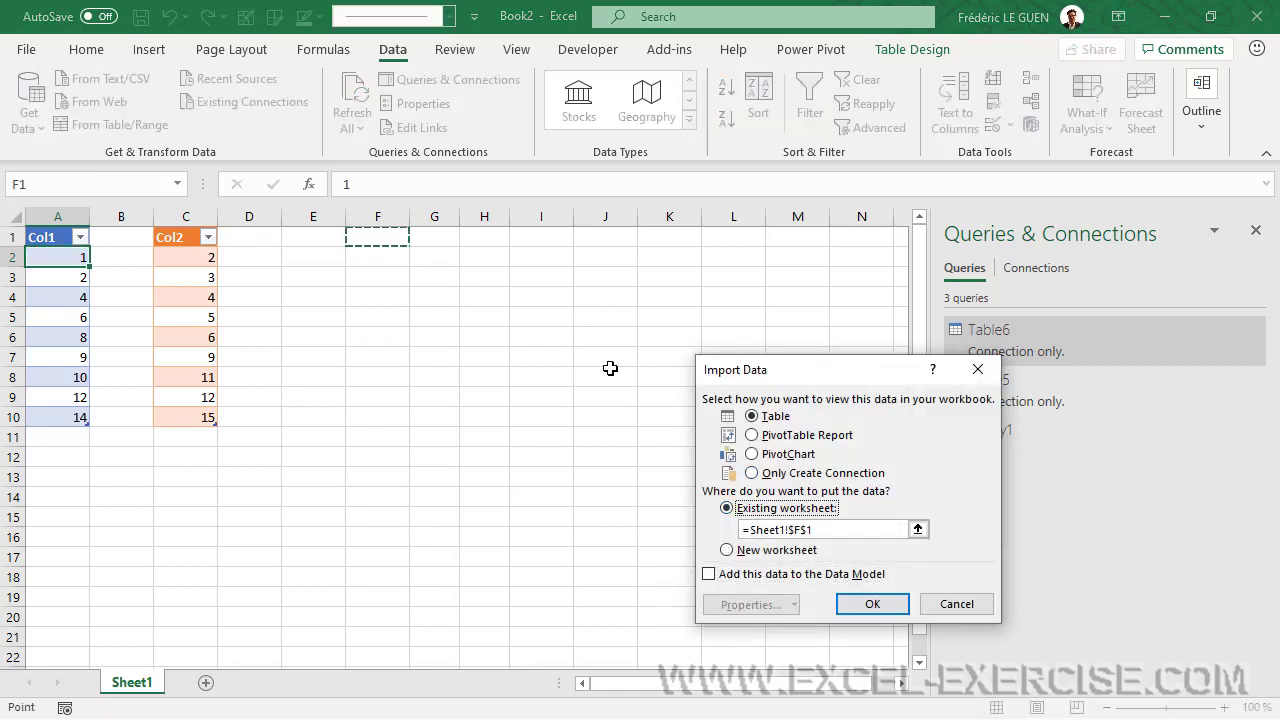
{"action": "left_click", "coordinate": [872, 605]}
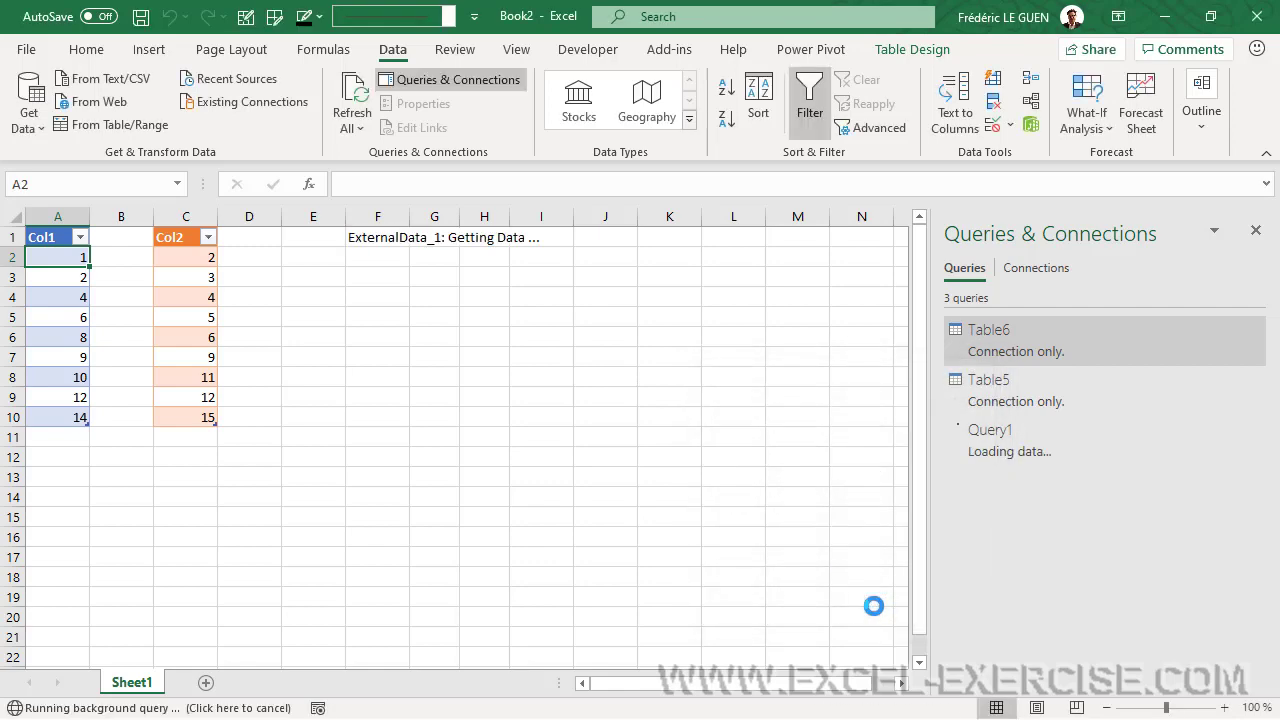